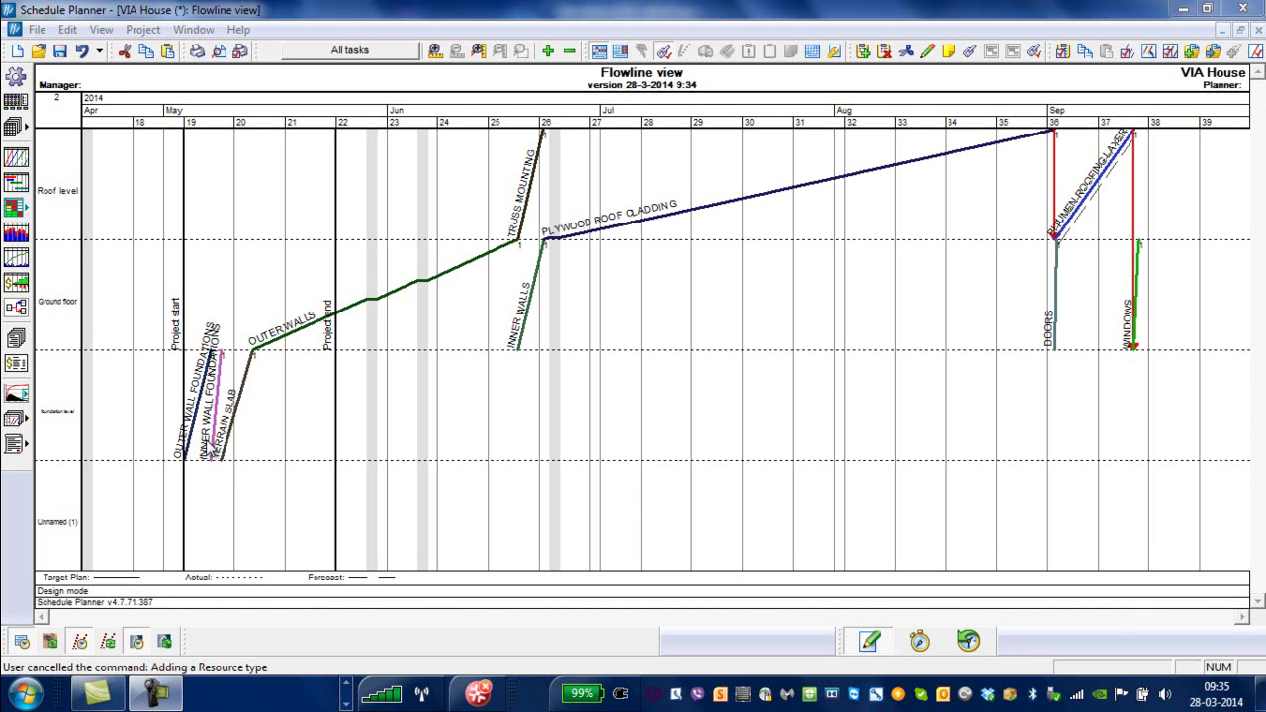
# Open the Edit task dialog for OUTER WALL FOUNDATIONS from its flowline and move it aside.
pyautogui.doubleClick(197, 432)
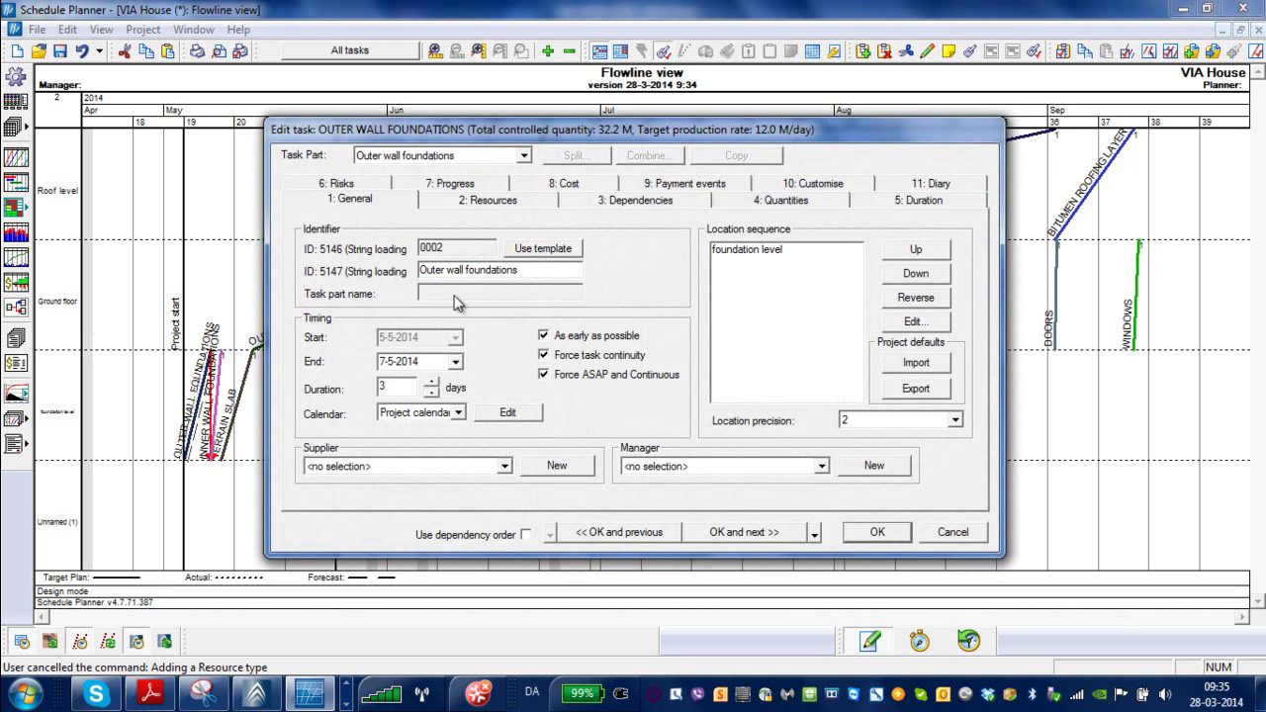
pyautogui.moveTo(582, 129); pyautogui.dragTo(653, 116)
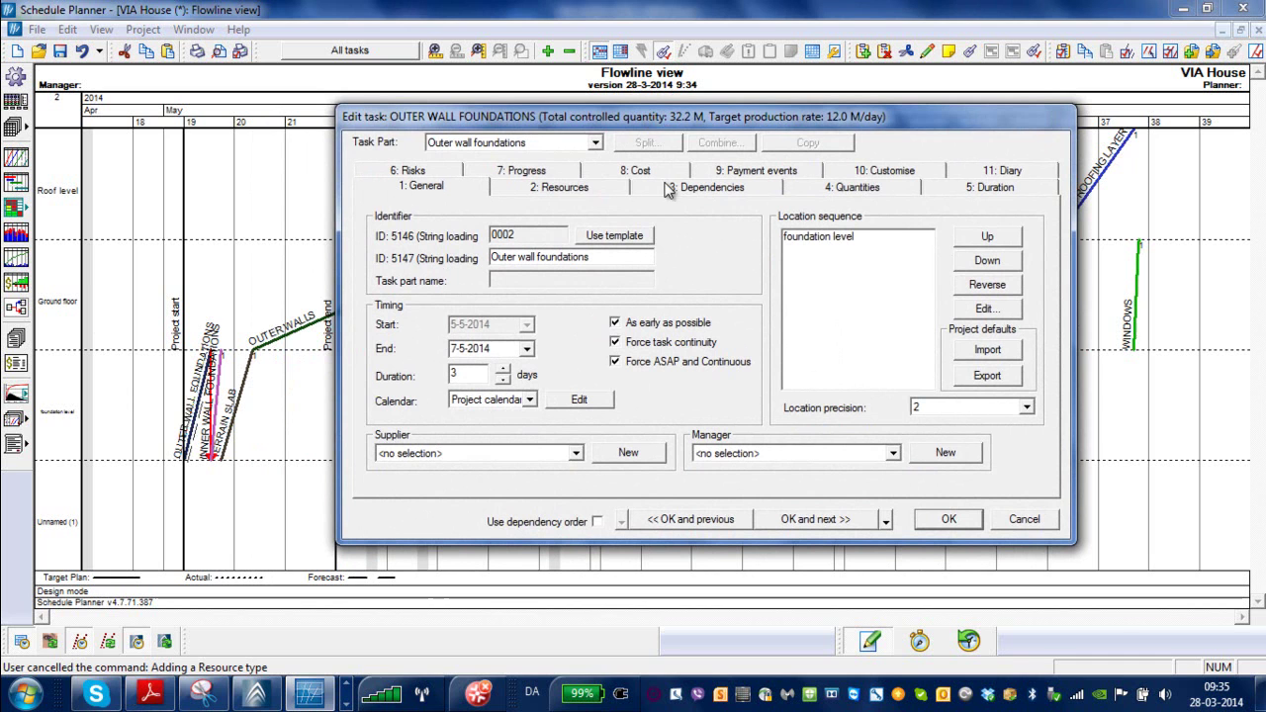
# Show the task's resources: a gang of 3 Conc and 1 Labourer, giving 2.7 days.
pyautogui.click(560, 188)
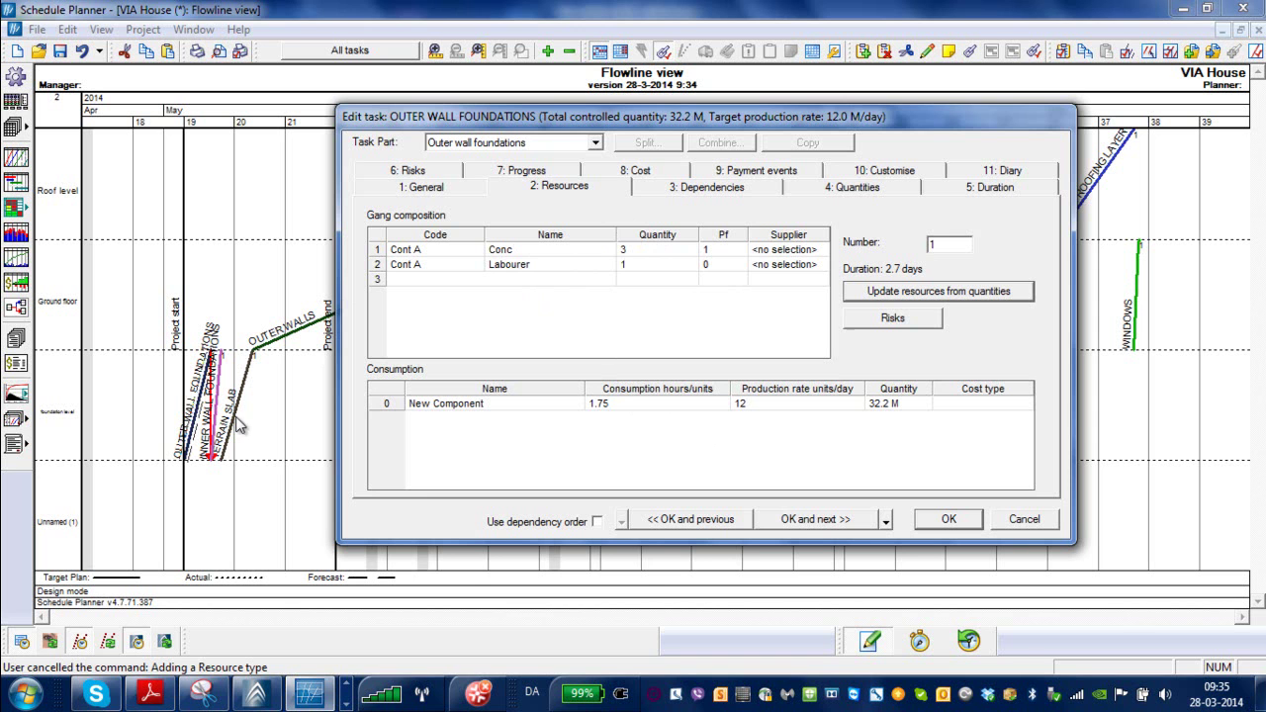
# Advance to the INNER WALLS task and reposition the task editor over the flowline chart.
pyautogui.click(797, 522)
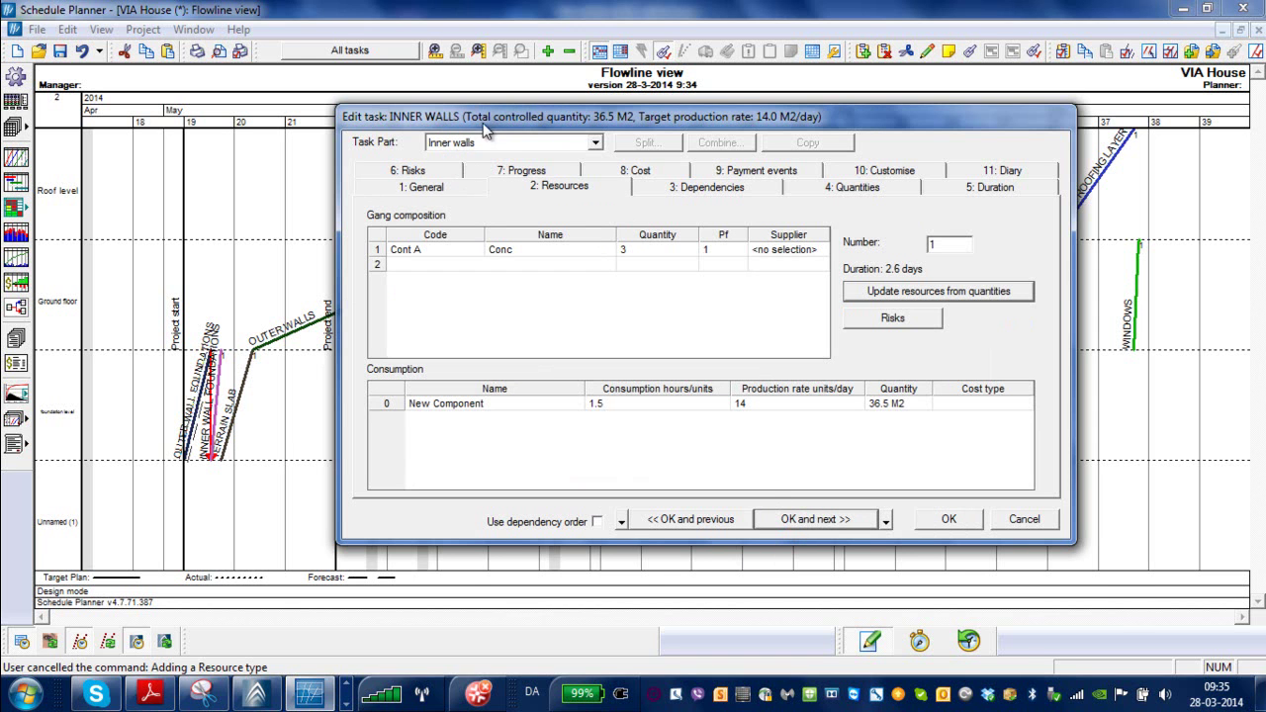
pyautogui.moveTo(483, 126); pyautogui.dragTo(751, 181)
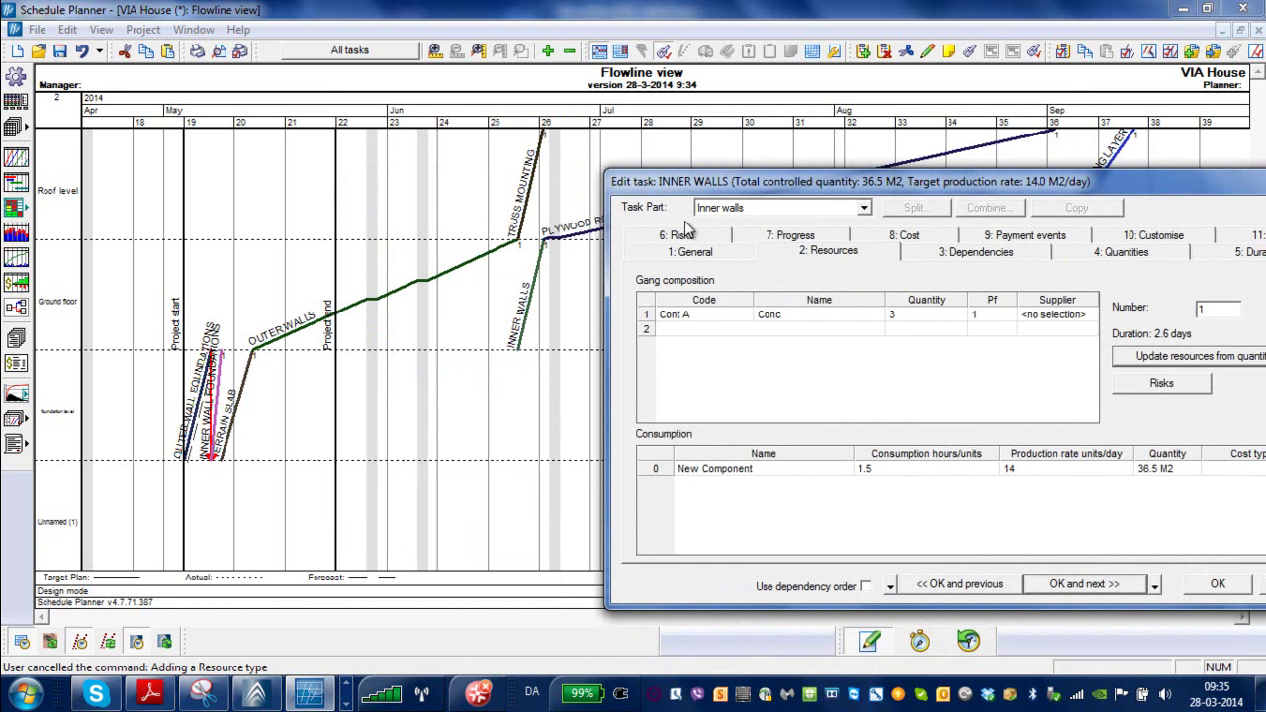
pyautogui.moveTo(811, 178); pyautogui.dragTo(549, 181)
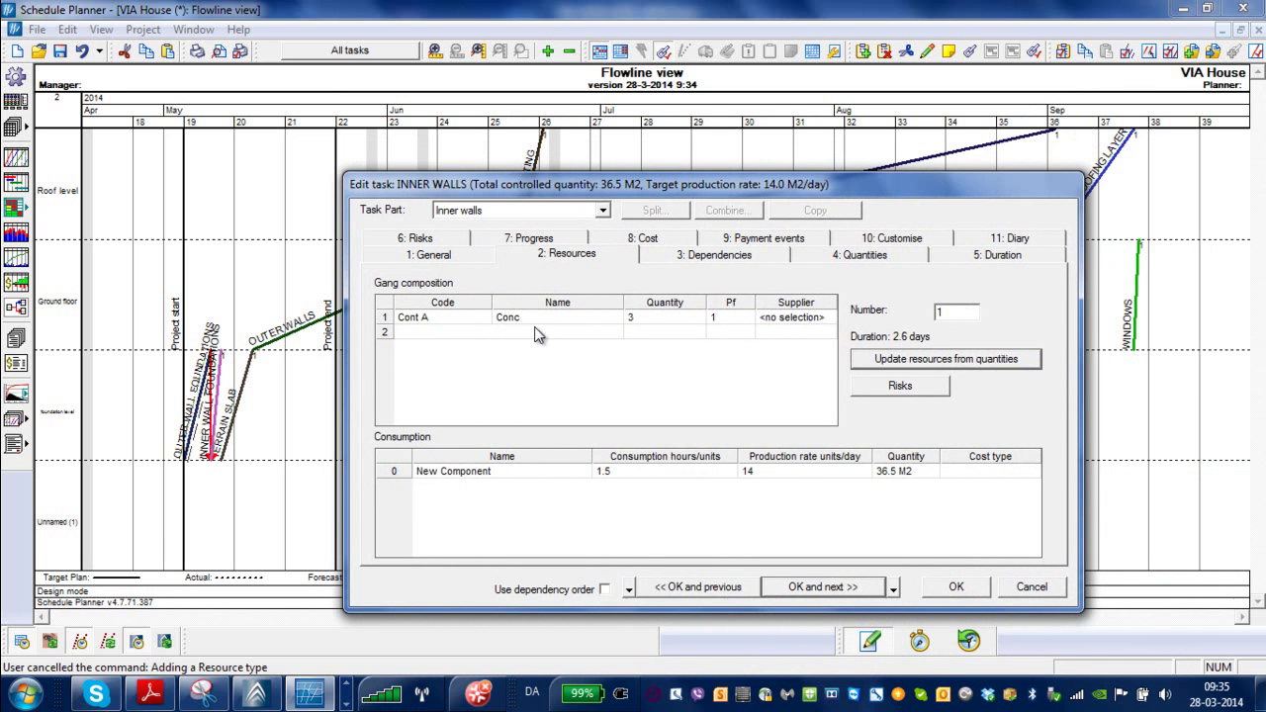
pyautogui.moveTo(583, 188); pyautogui.dragTo(470, 203)
# Clear gang row 1's Cont A code, Conc name and quantity 3, stretching duration to 7.8 days.
pyautogui.click(583, 341)
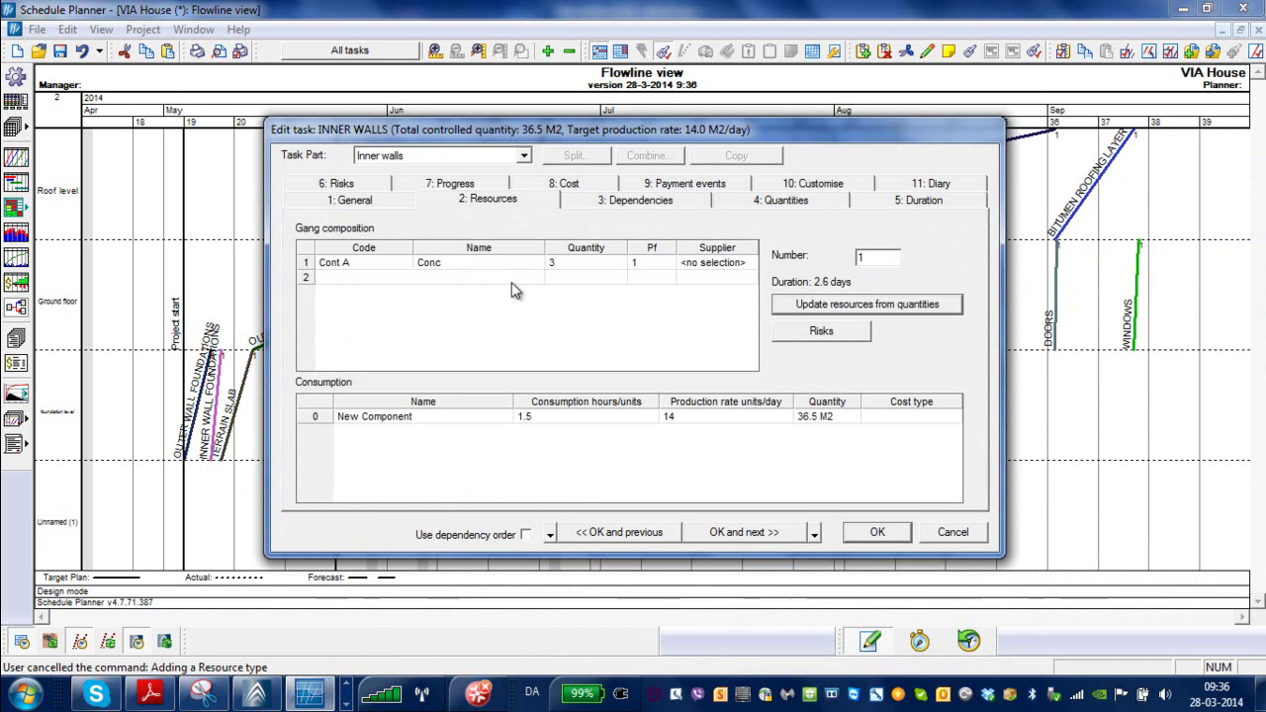
pyautogui.click(506, 265)
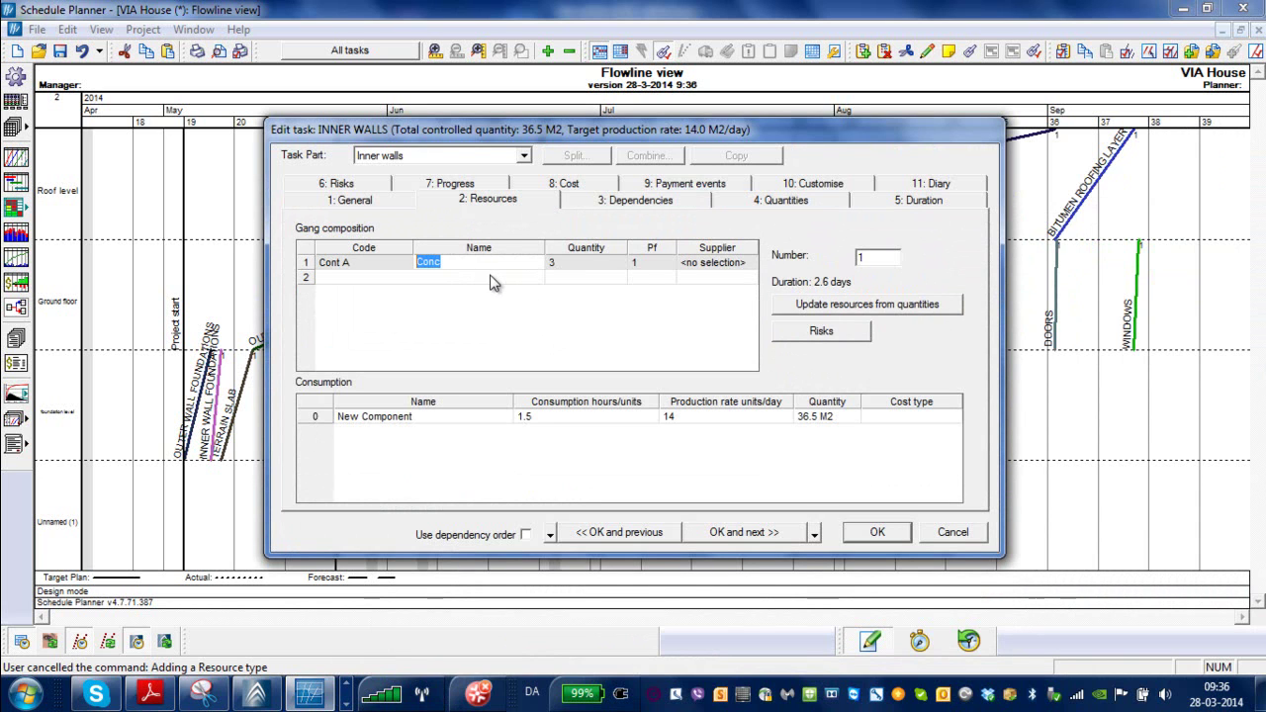
pyautogui.press('Delete')
pyautogui.click(374, 262)
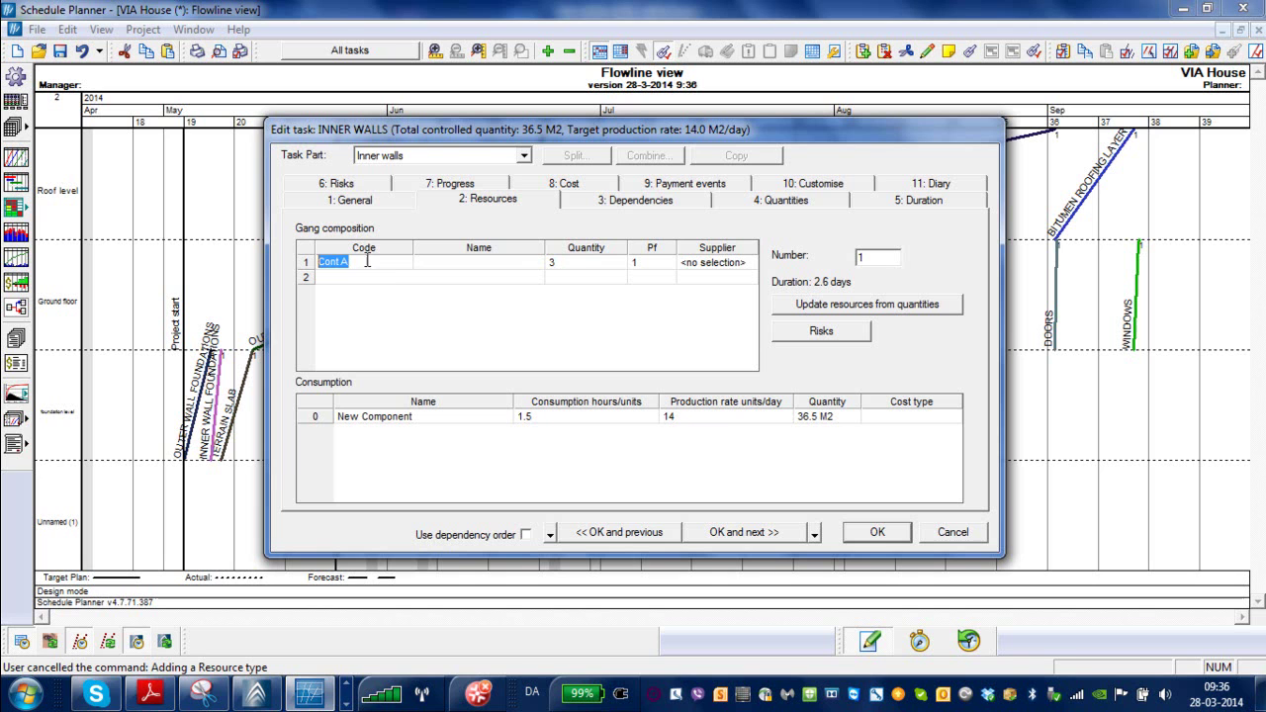
pyautogui.press('Delete')
pyautogui.click(571, 265)
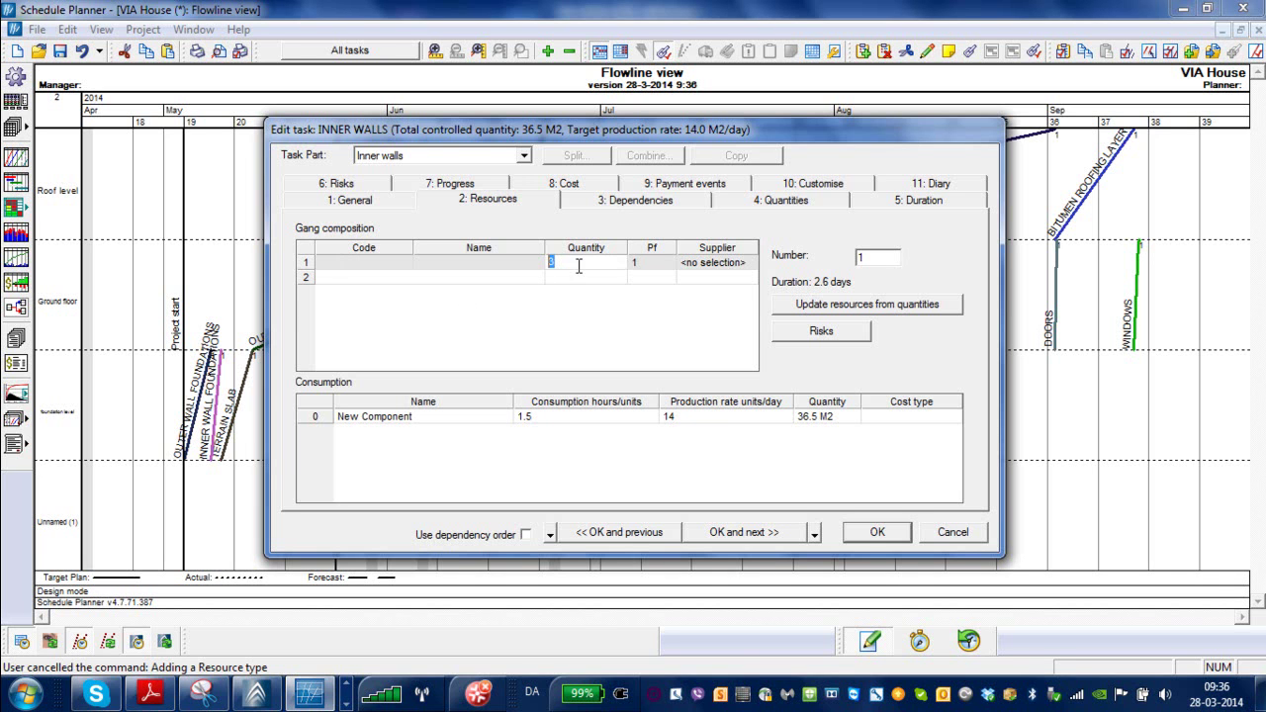
pyautogui.press('Delete')
pyautogui.click(643, 265)
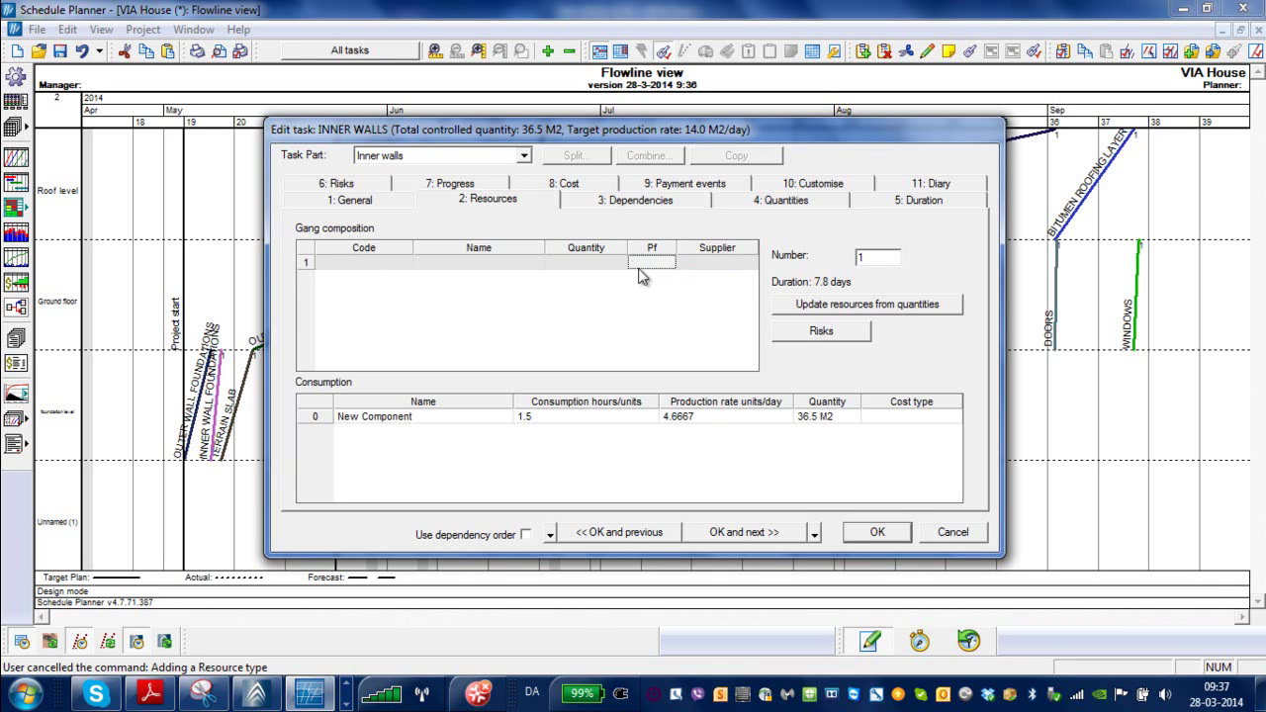
pyautogui.click(401, 266)
pyautogui.click(535, 263)
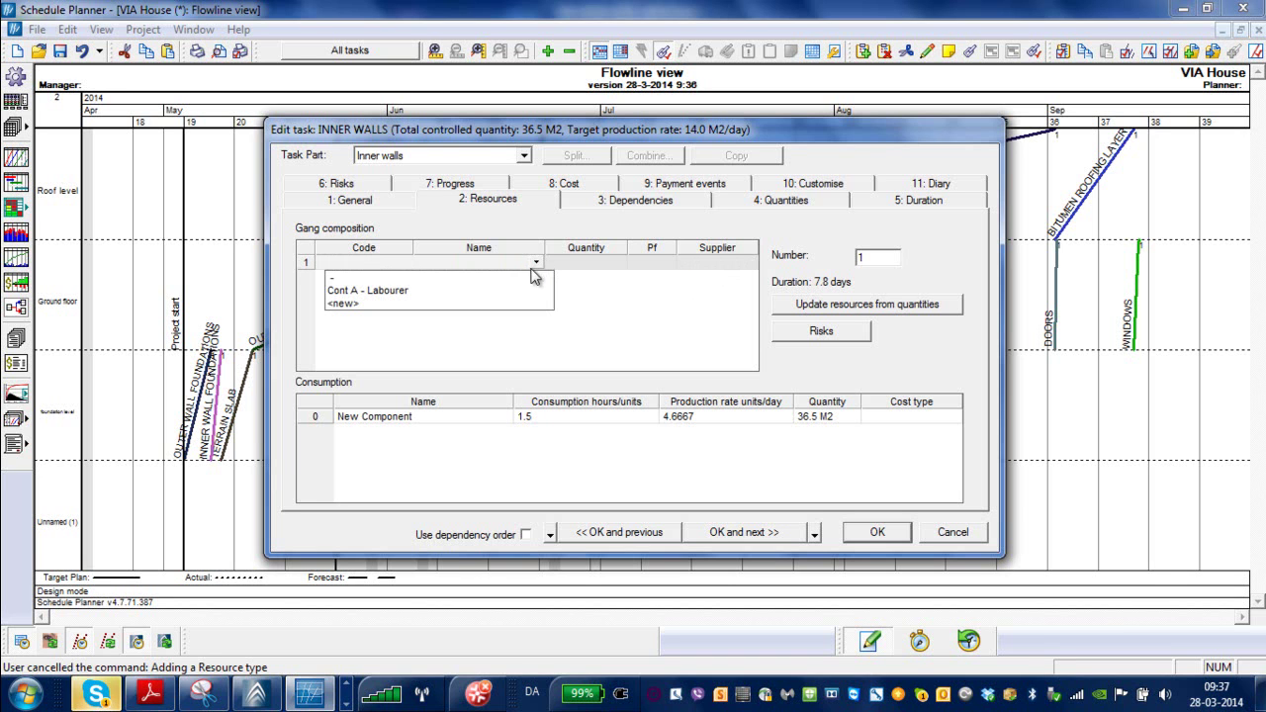
# Create a new crew resource 'Cont Masonry' named 'Br' and set its quantity to 2.
pyautogui.click(394, 303)
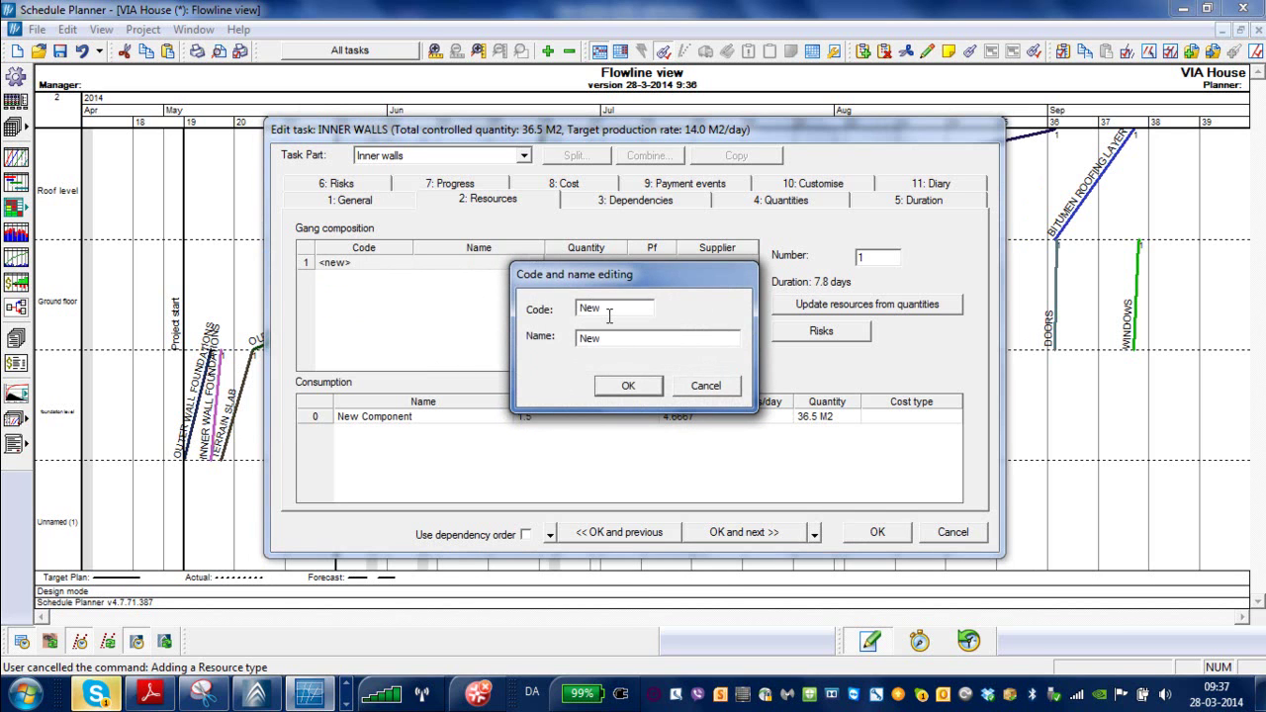
pyautogui.doubleClick(610, 314)
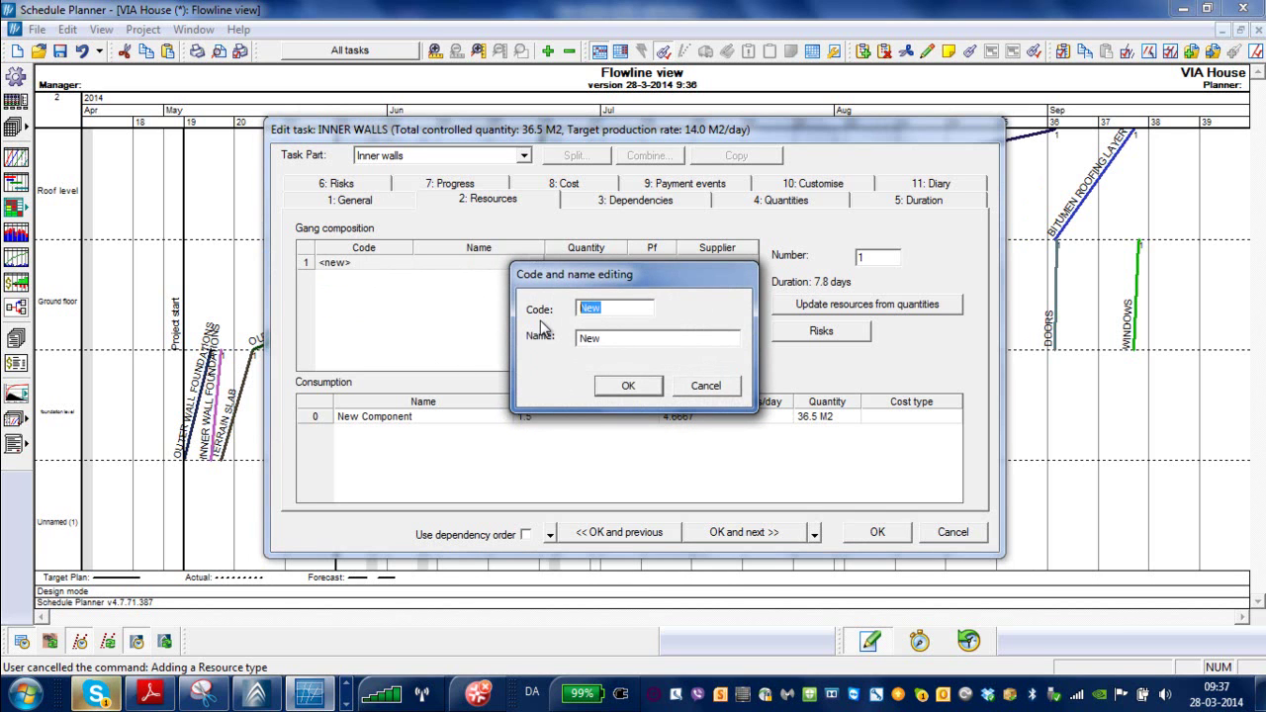
pyautogui.write('Co')
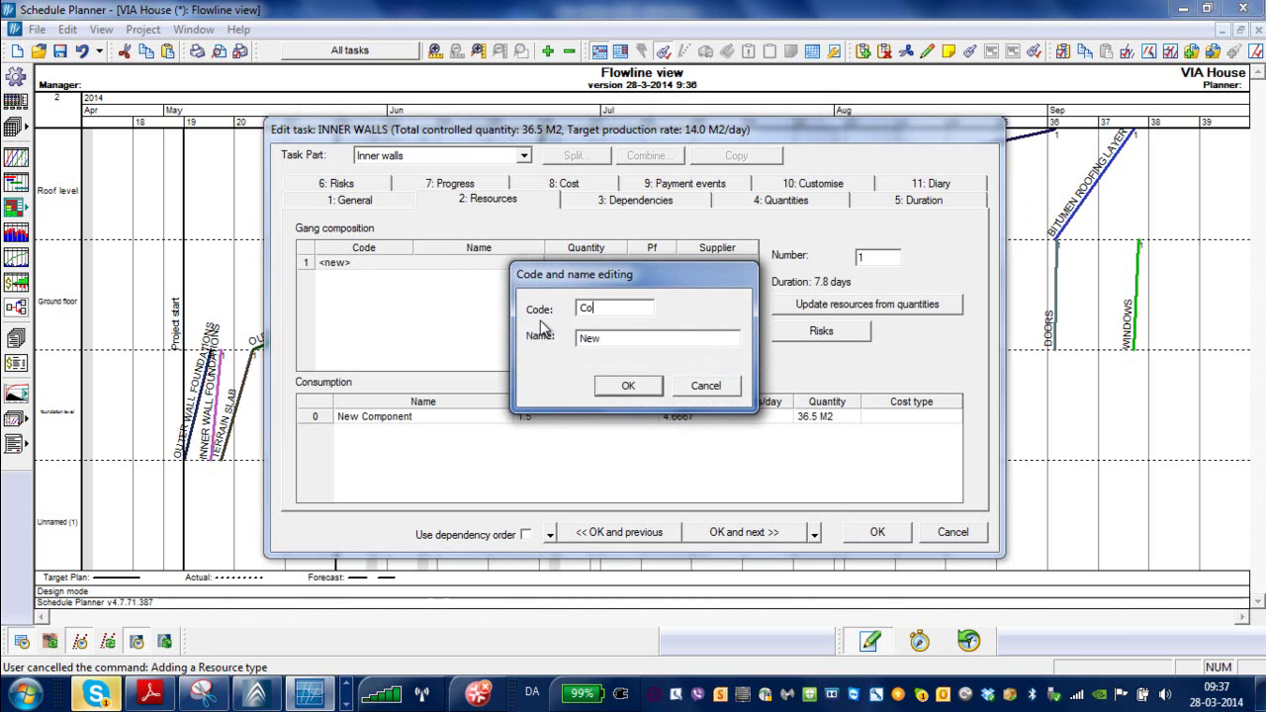
pyautogui.write('nt')
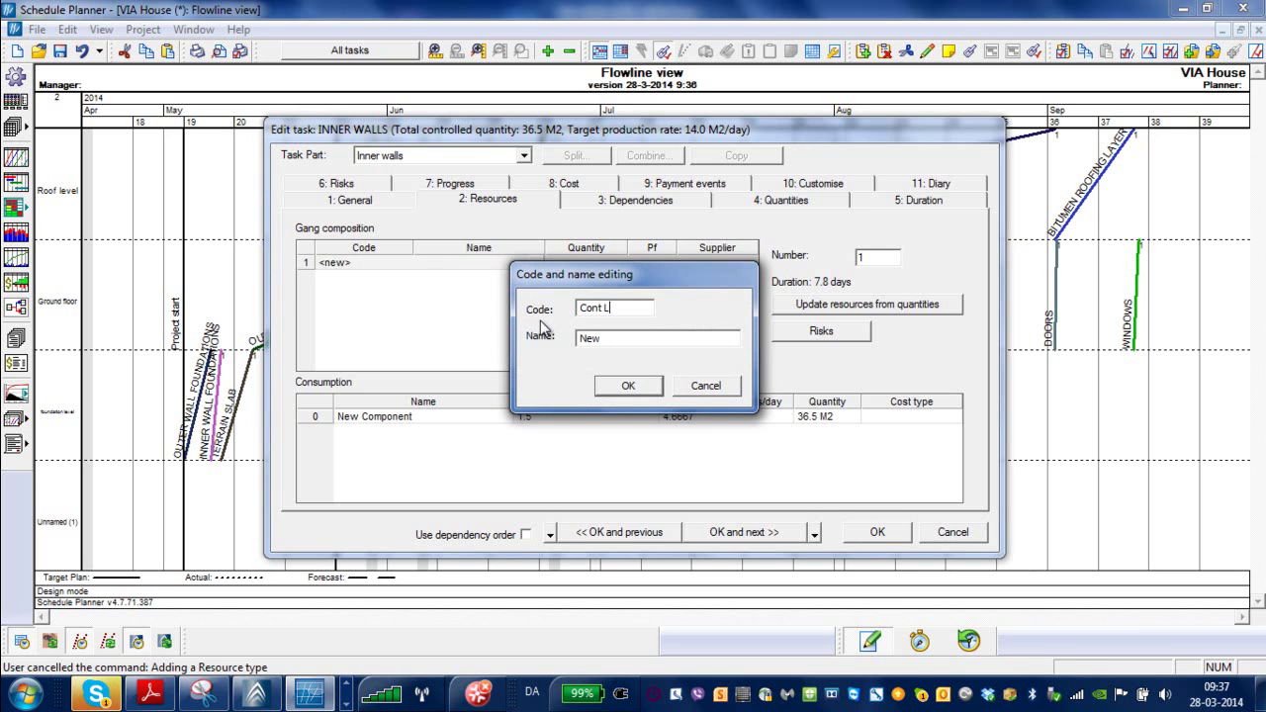
pyautogui.write(' Masonry')
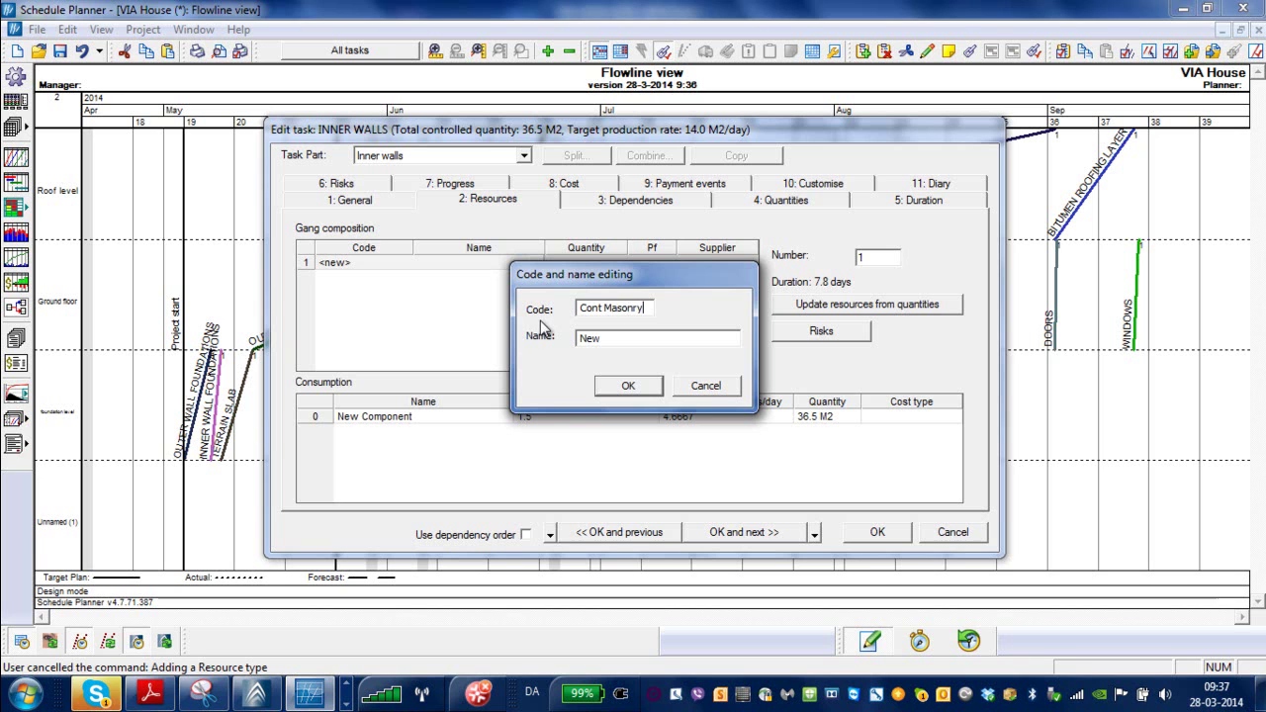
pyautogui.doubleClick(582, 337)
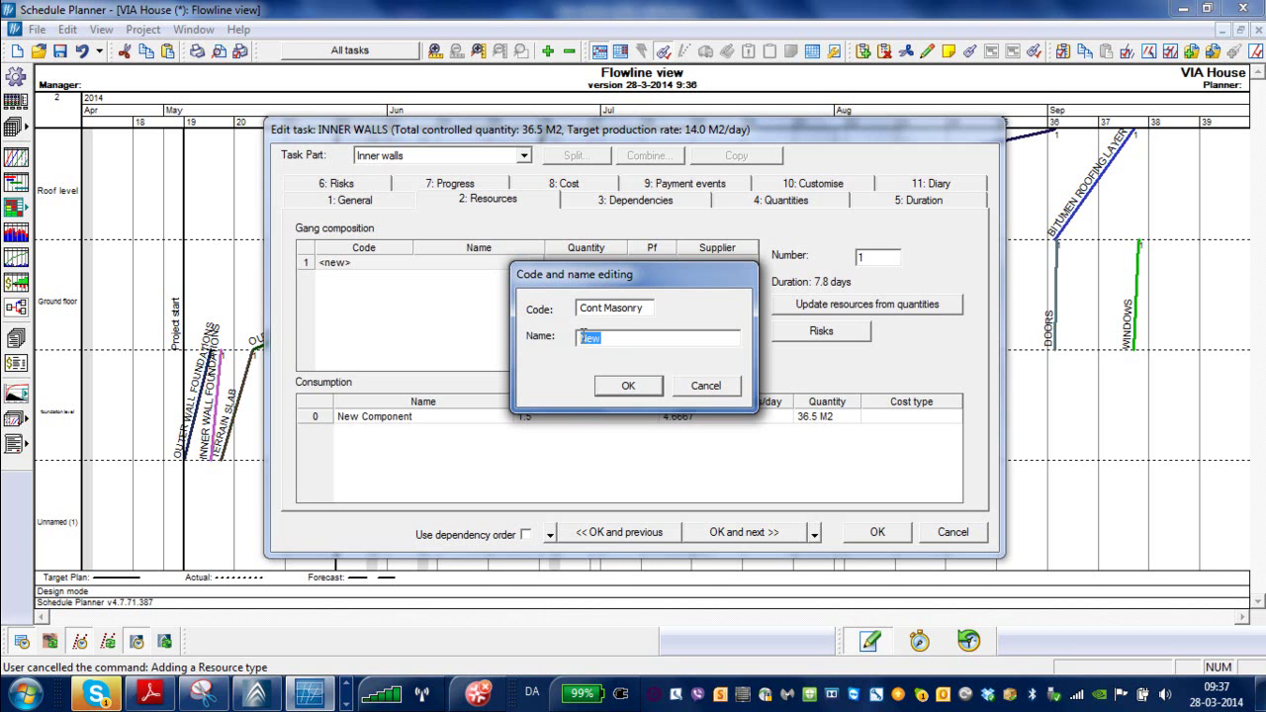
pyautogui.write('Ms')
pyautogui.moveTo(606, 340); pyautogui.dragTo(539, 345)
pyautogui.write('Br')
pyautogui.click(611, 391)
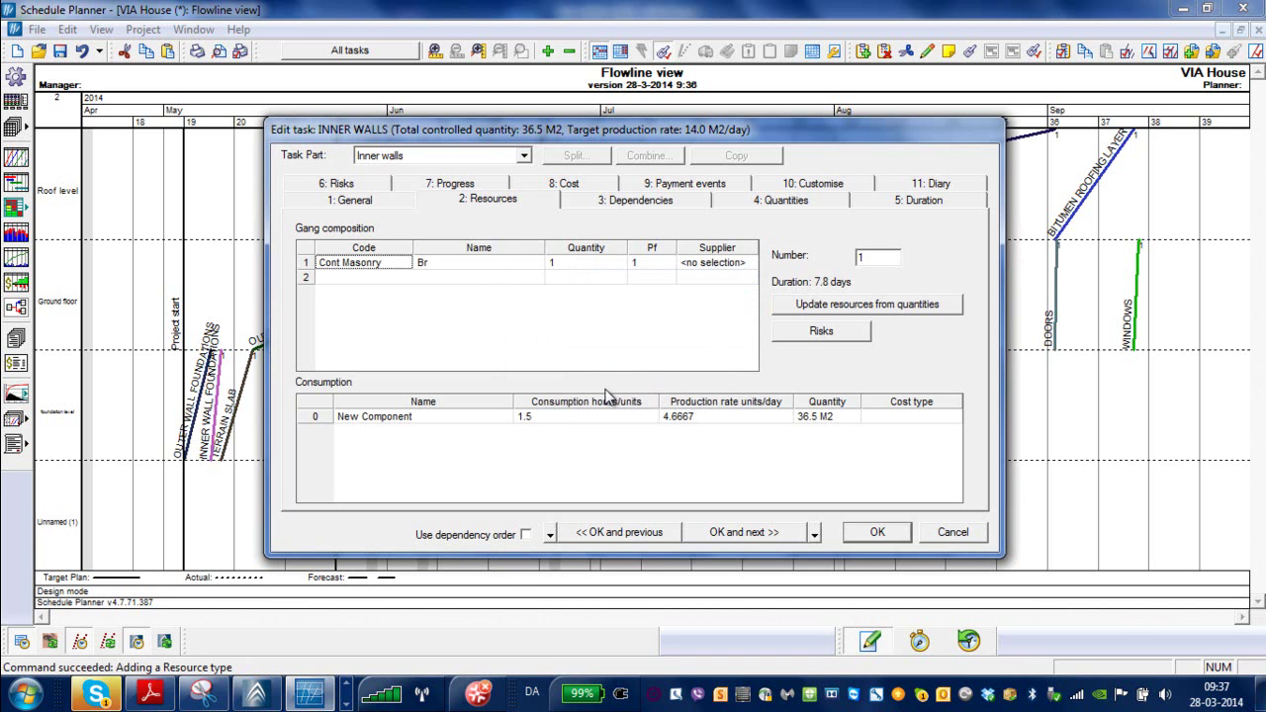
pyautogui.click(561, 265)
pyautogui.write('2')
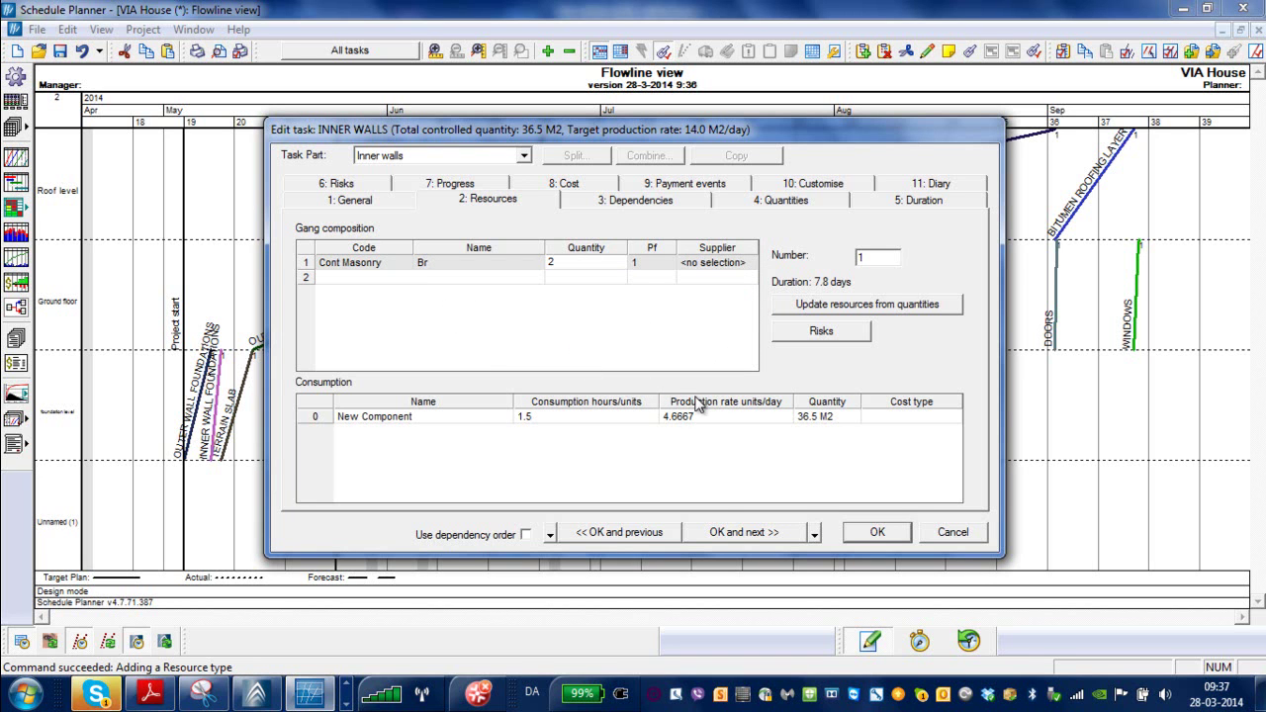
# Assign OUTER WALLS a Cont Masonry Br gang with quantity 2 and accept it.
pyautogui.click(708, 535)
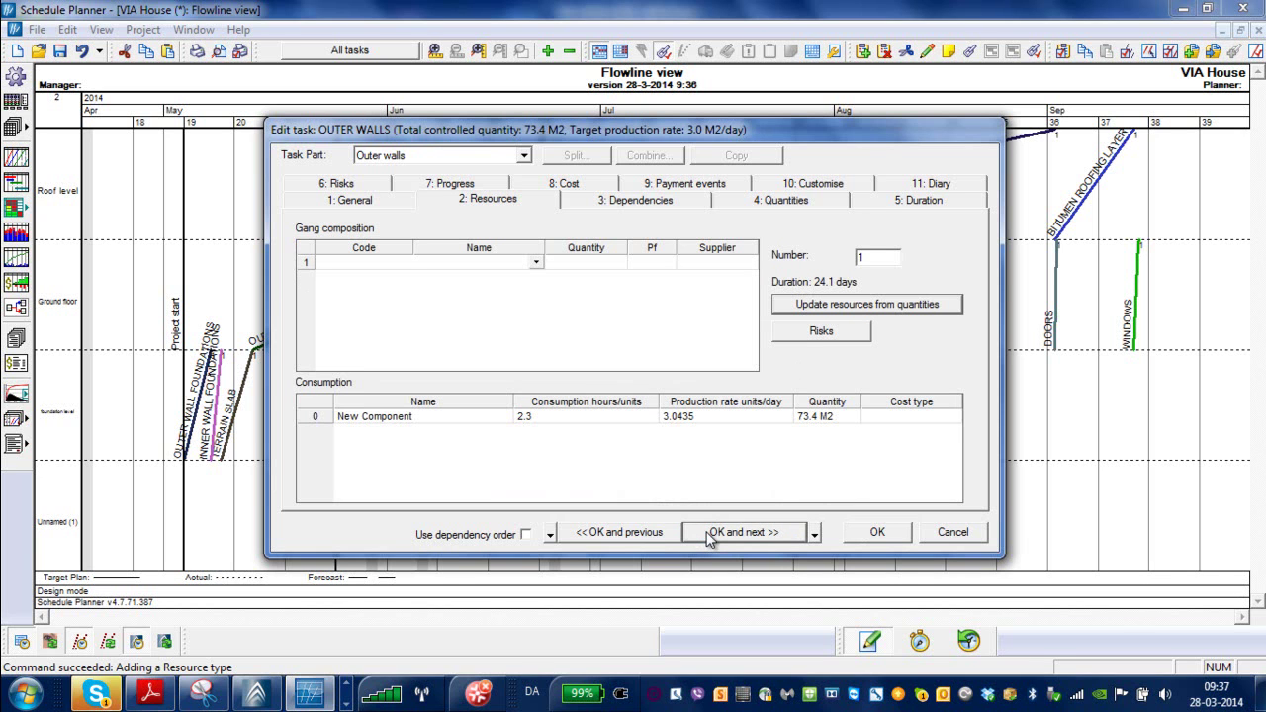
pyautogui.click(536, 263)
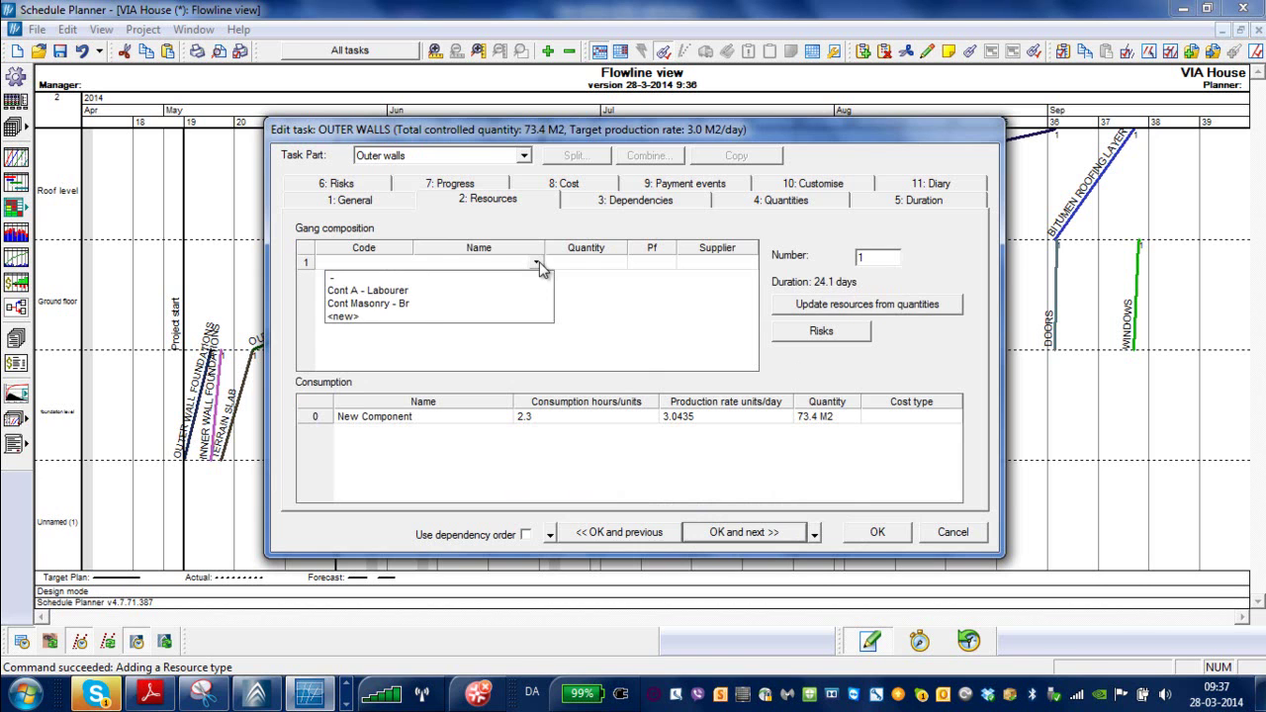
pyautogui.click(396, 305)
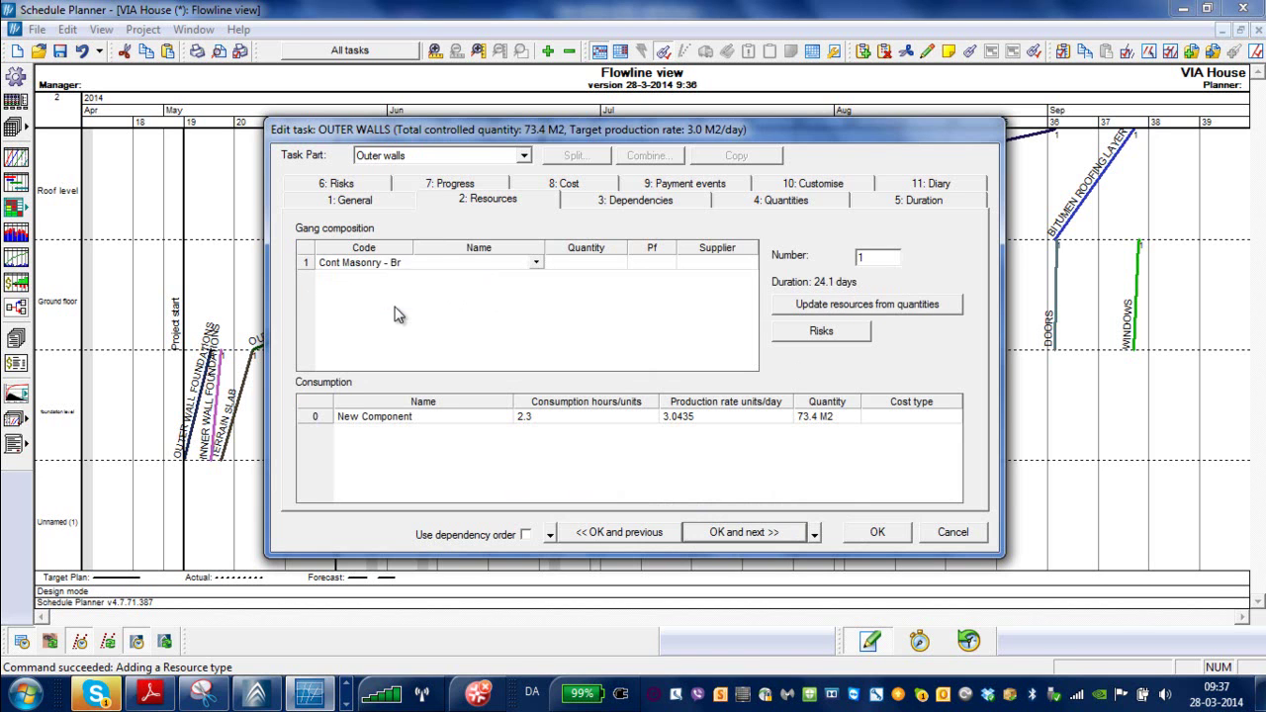
pyautogui.click(566, 265)
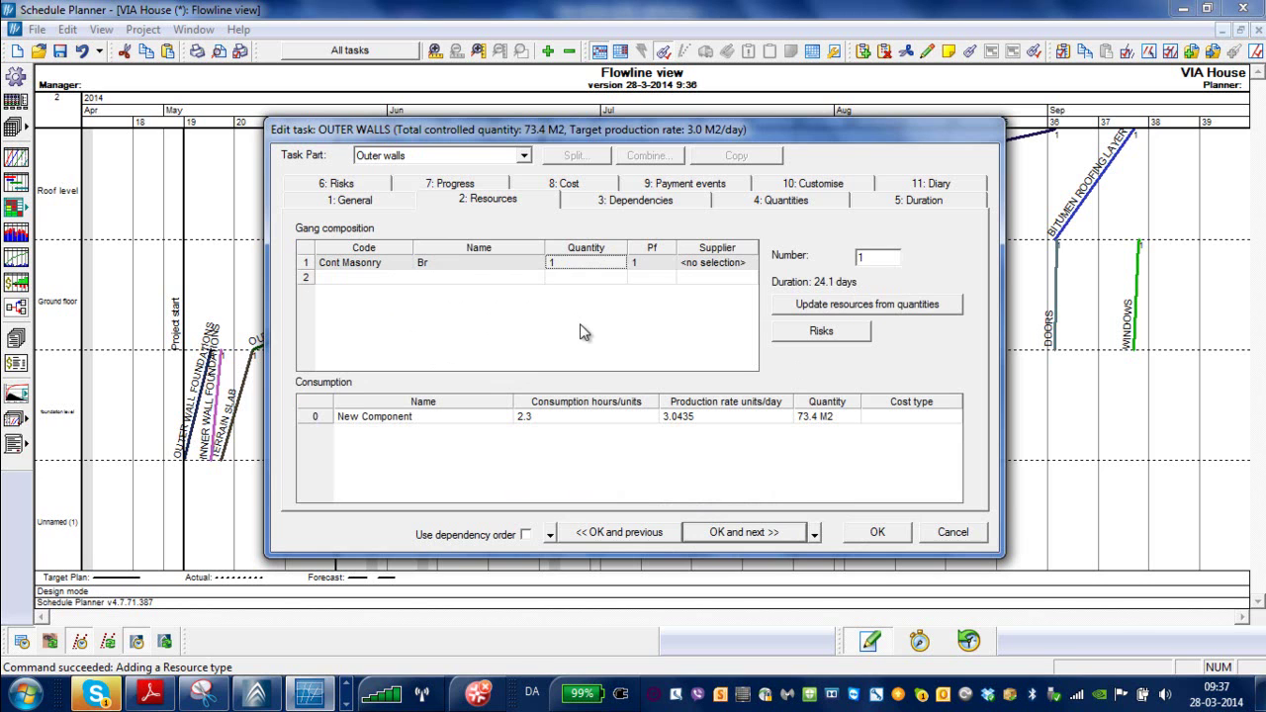
pyautogui.write('2')
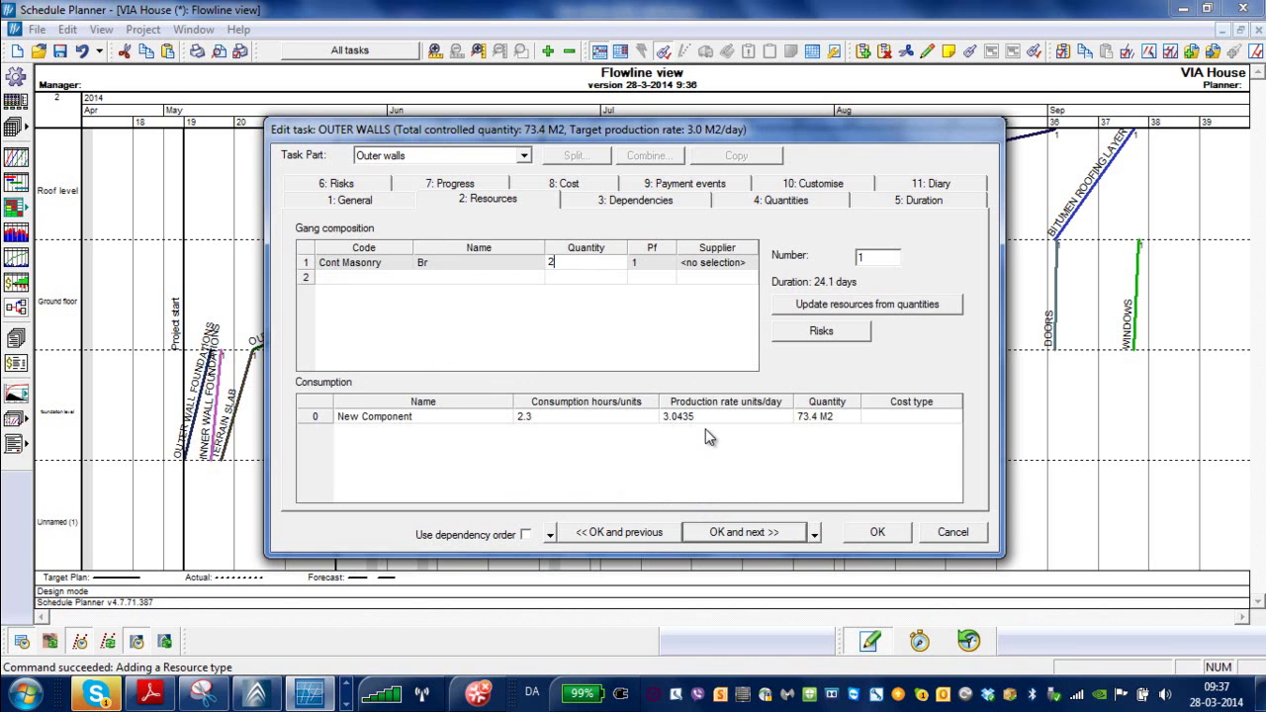
pyautogui.click(737, 538)
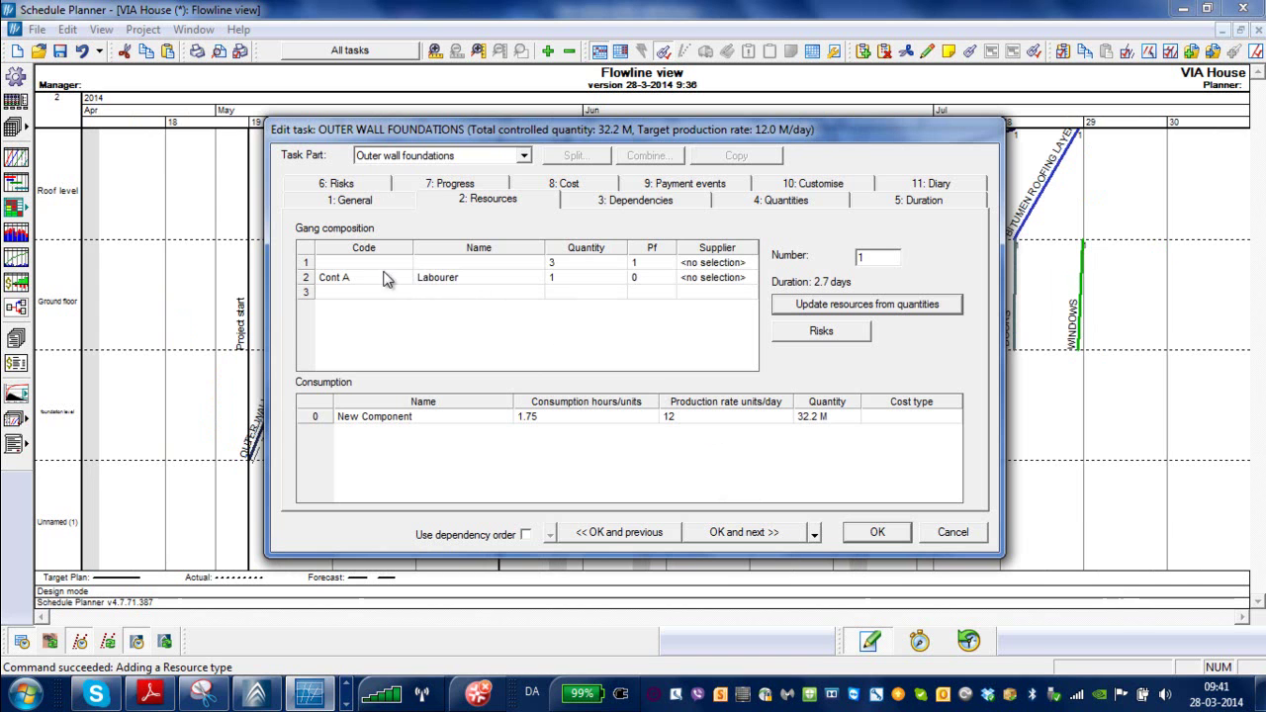
# Choose a crew for OUTER WALL FOUNDATIONS' first gang row, discard the edits, and move the editor aside.
pyautogui.click(449, 260)
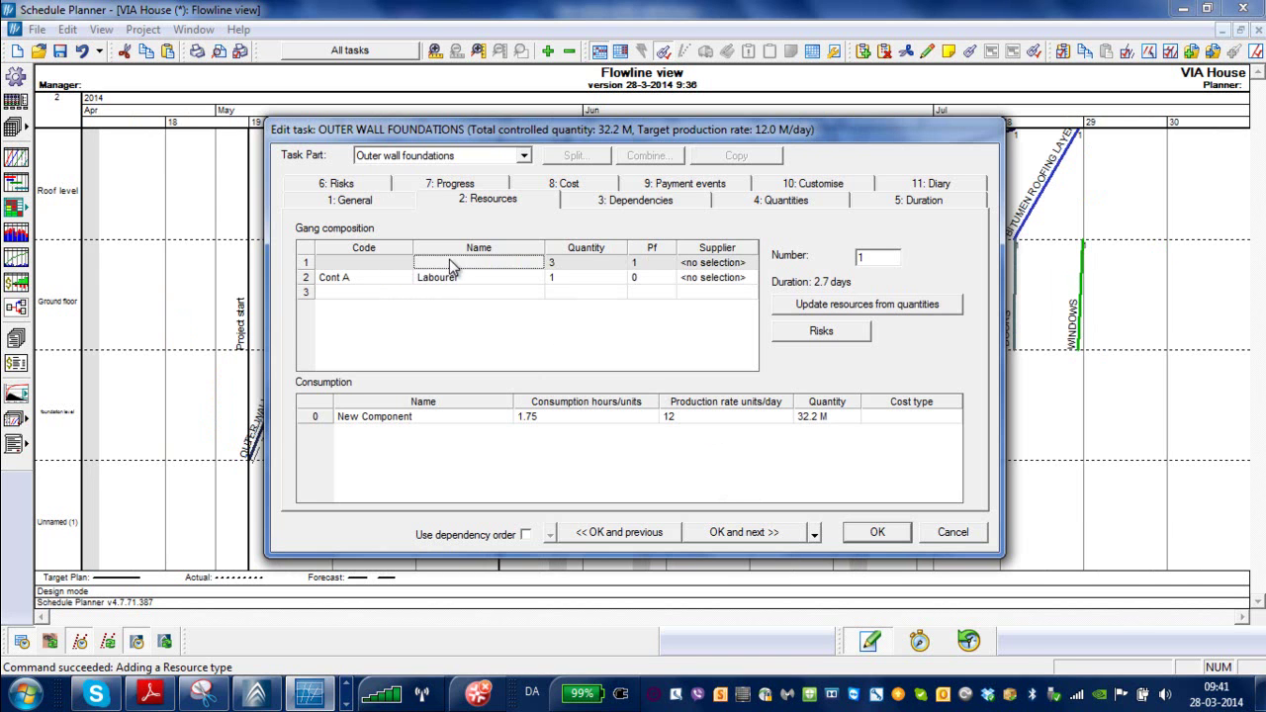
pyautogui.click(953, 532)
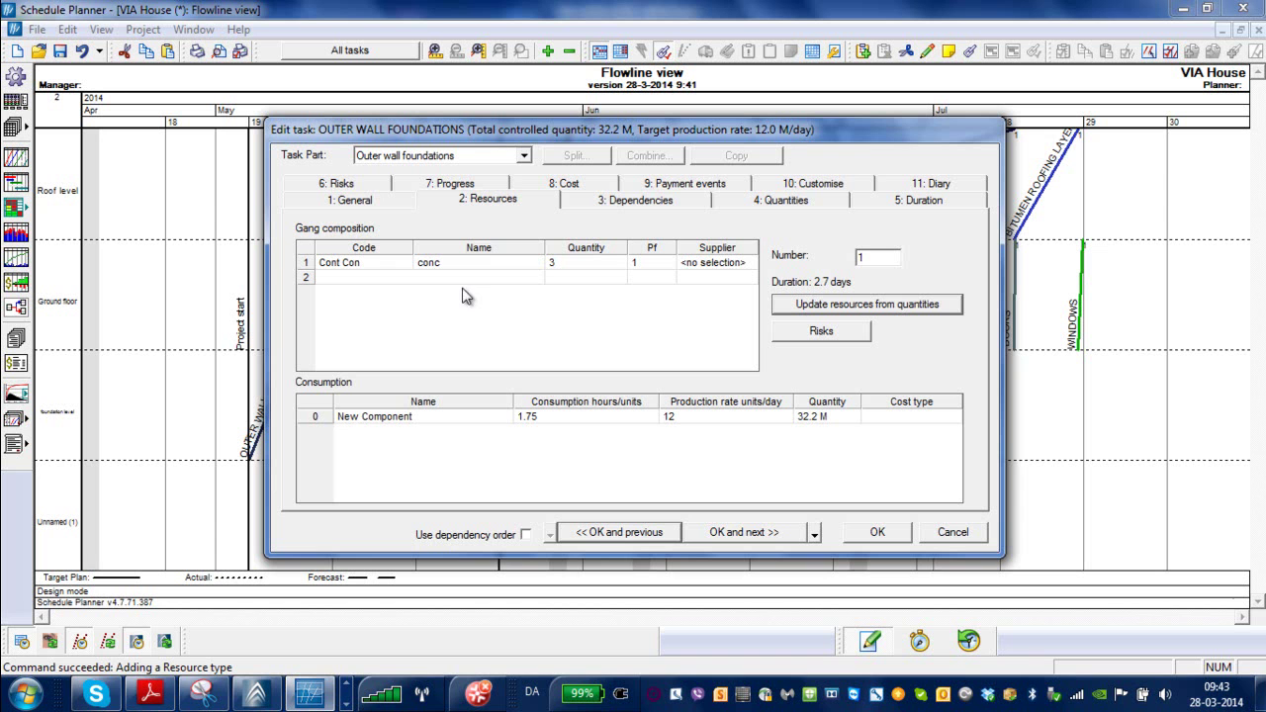
pyautogui.moveTo(593, 141); pyautogui.dragTo(682, 129)
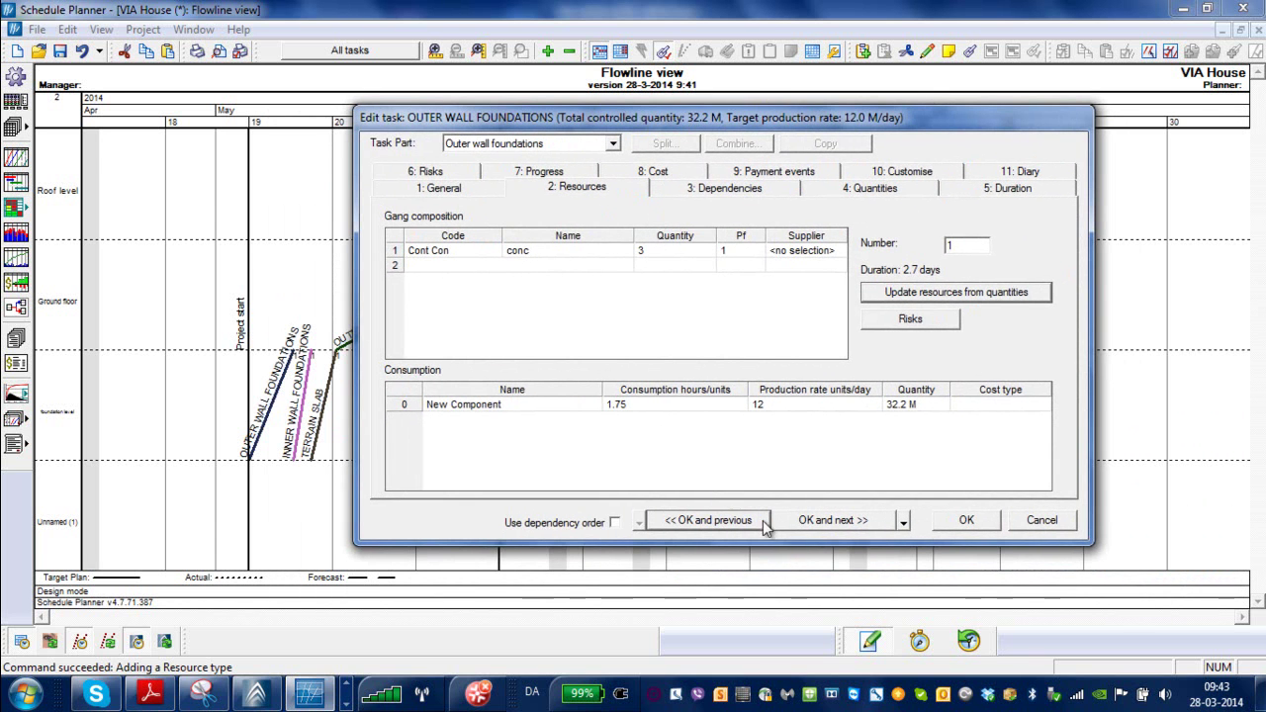
# Accept resources for every task from foundations through windows, then close the task editor.
pyautogui.click(826, 521)
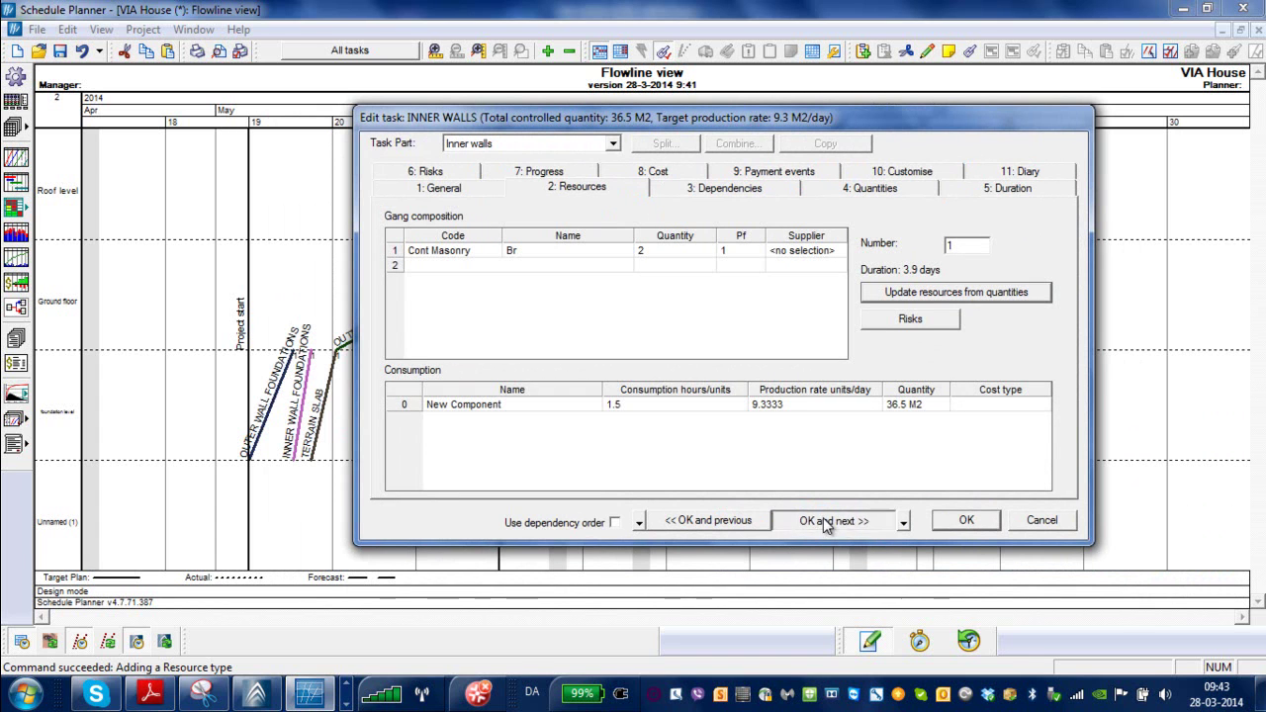
pyautogui.click(825, 522)
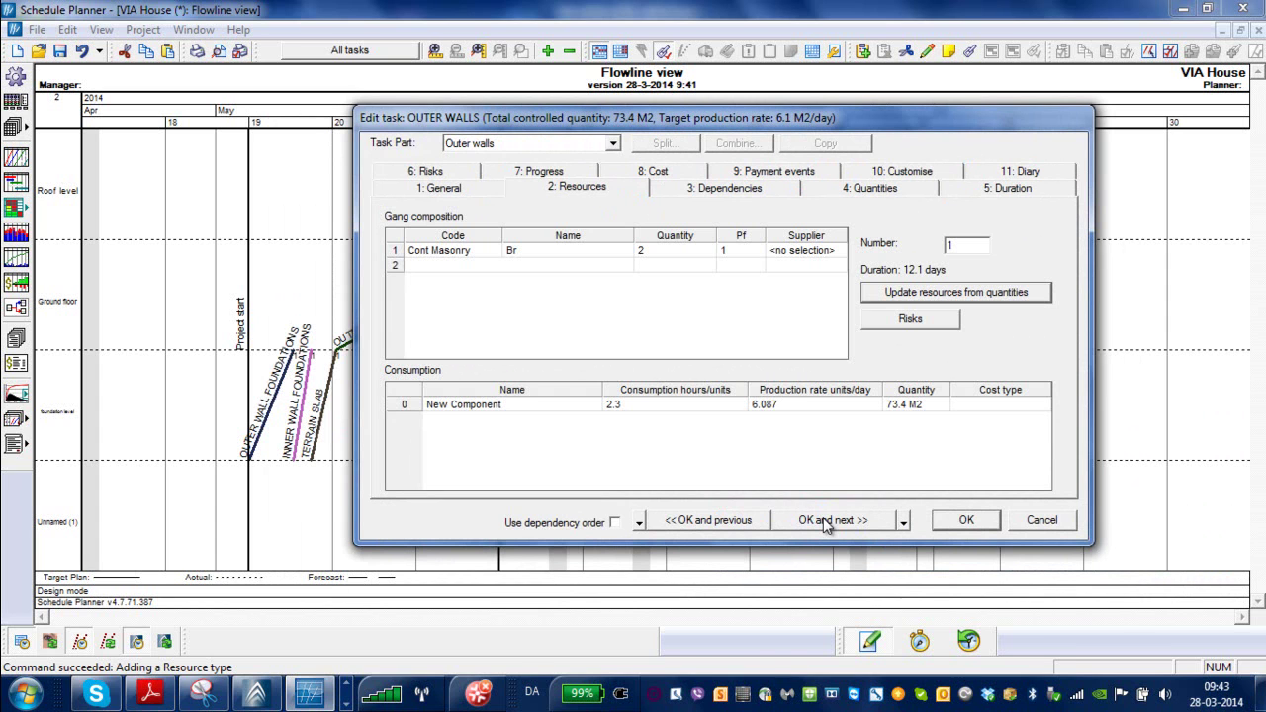
pyautogui.click(826, 521)
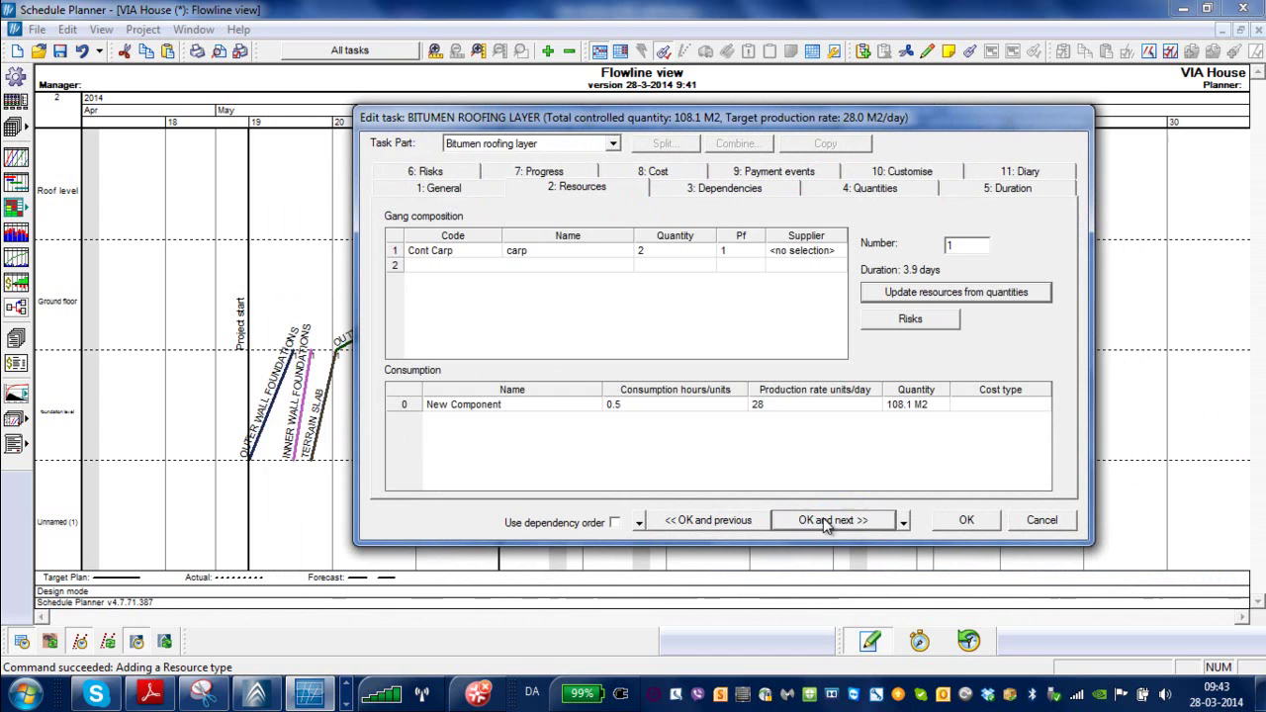
pyautogui.click(826, 522)
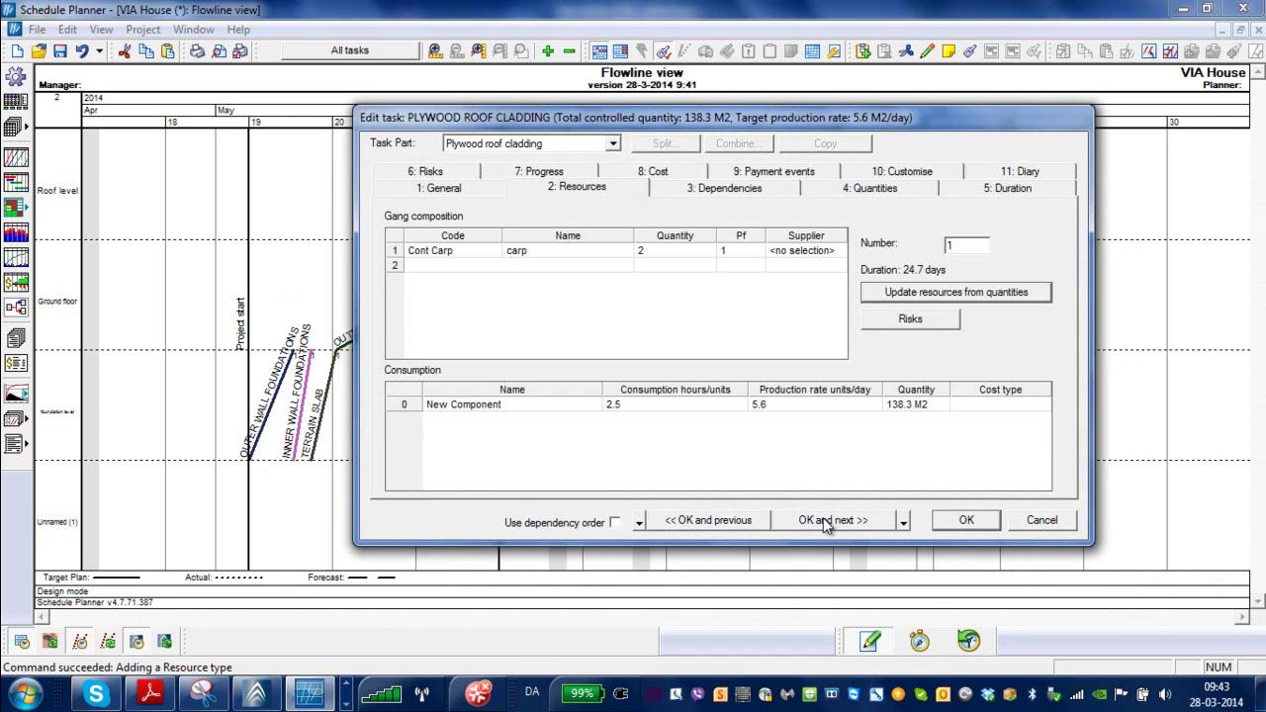
pyautogui.click(826, 521)
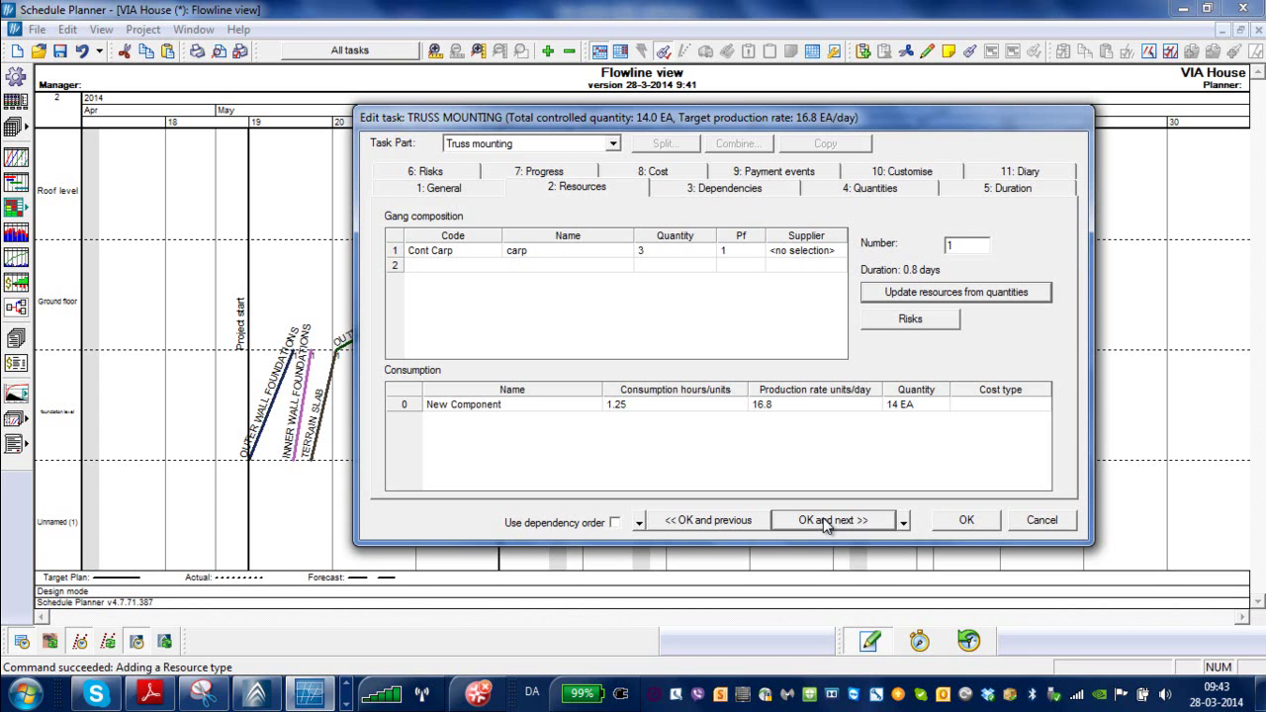
pyautogui.click(826, 521)
pyautogui.click(826, 521)
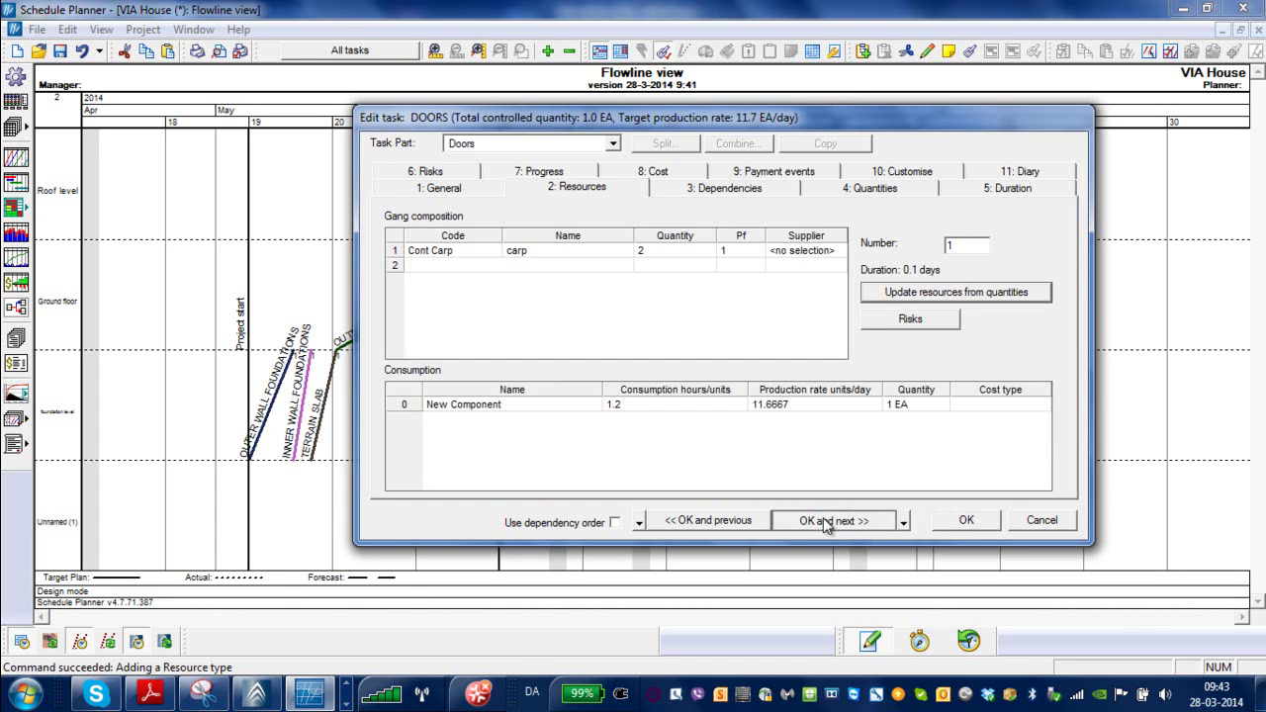
pyautogui.click(826, 521)
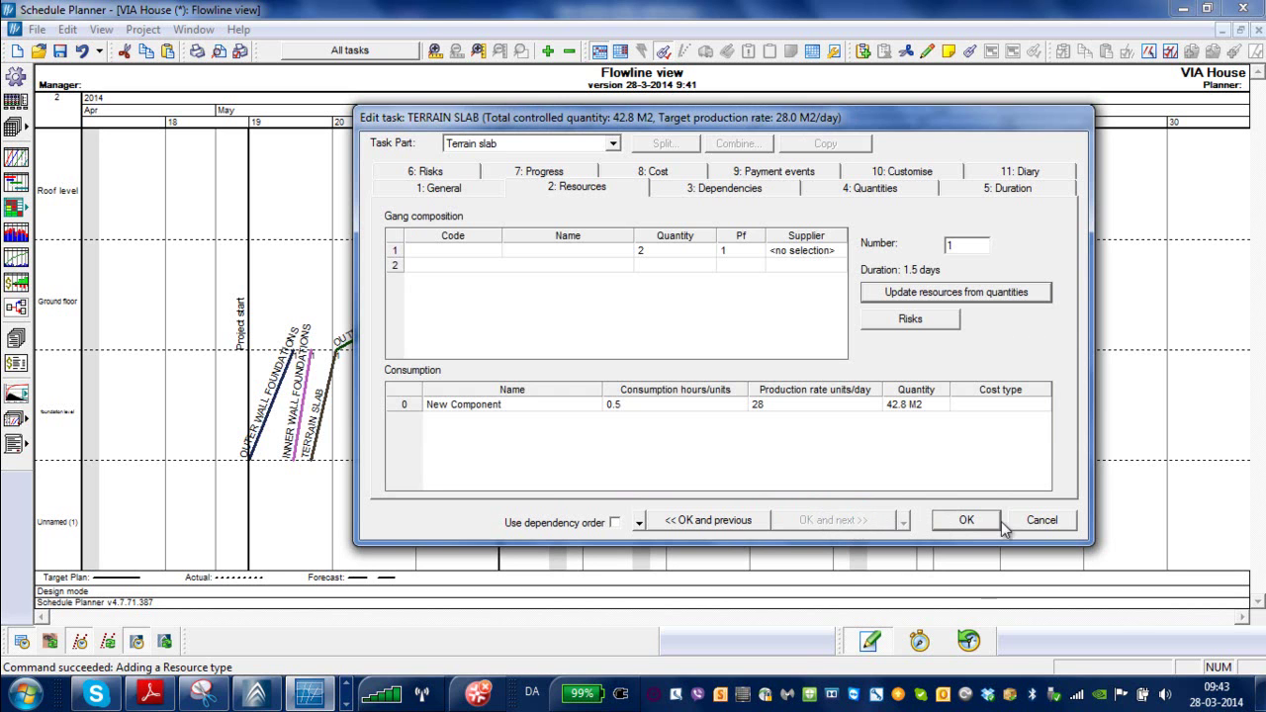
pyautogui.click(1039, 521)
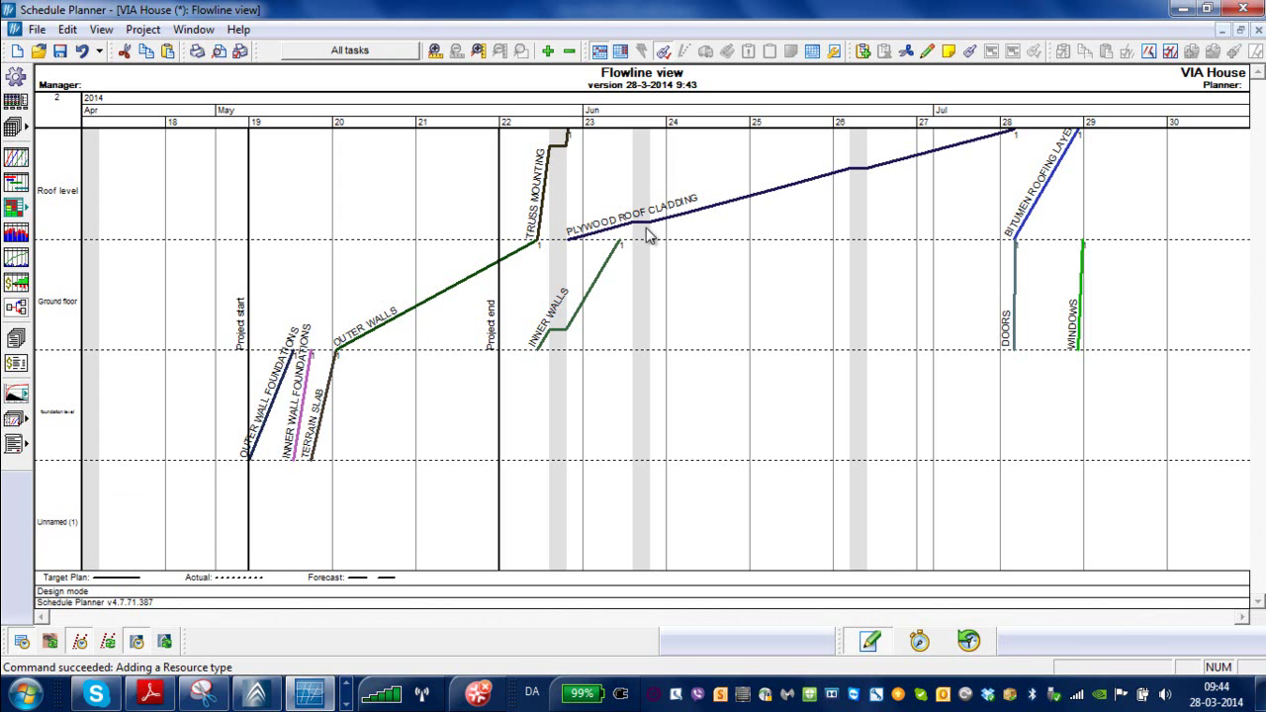
# Close the schedule answering Ja to save, and open Define 4D Simulation's task groups view.
pyautogui.click(1244, 9)
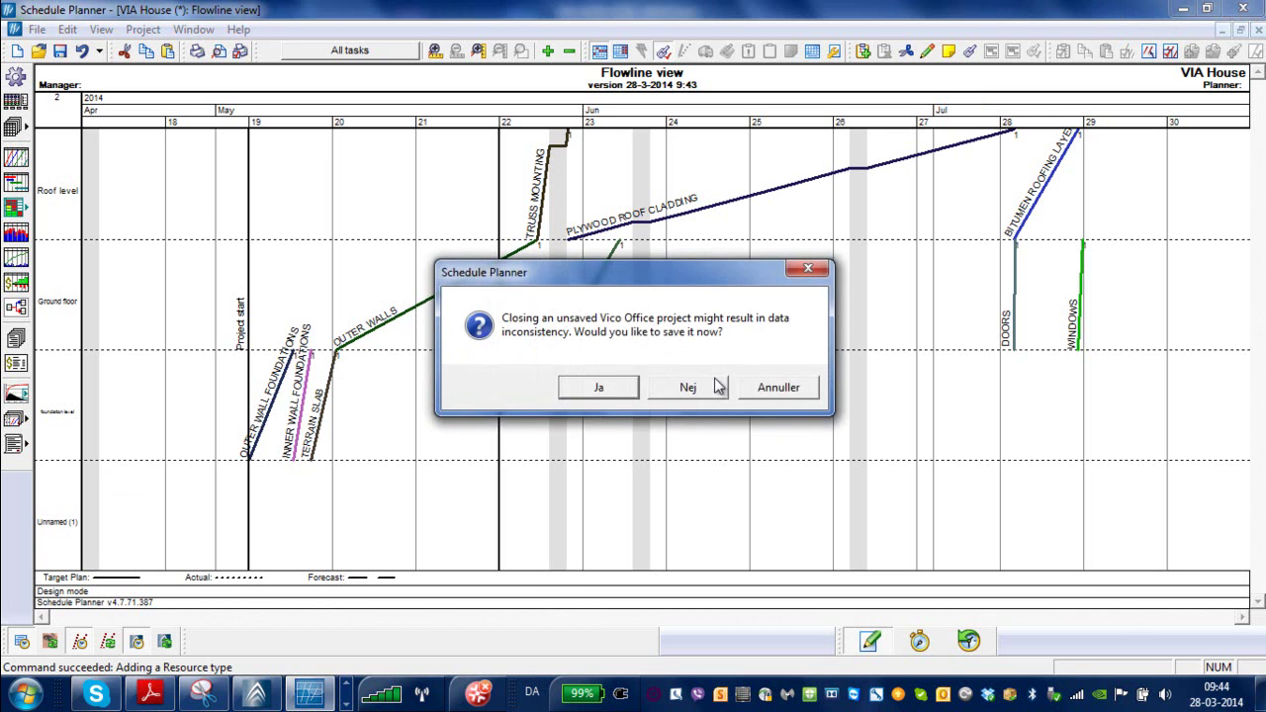
pyautogui.click(625, 391)
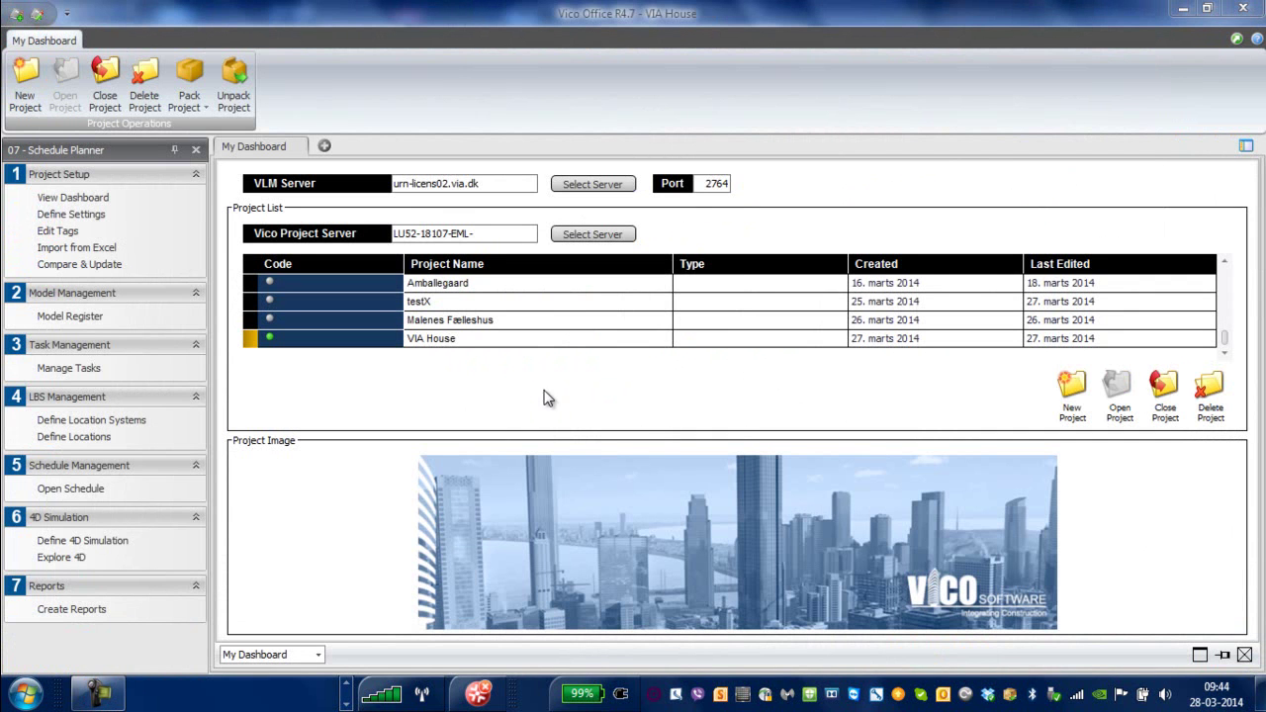
pyautogui.click(75, 541)
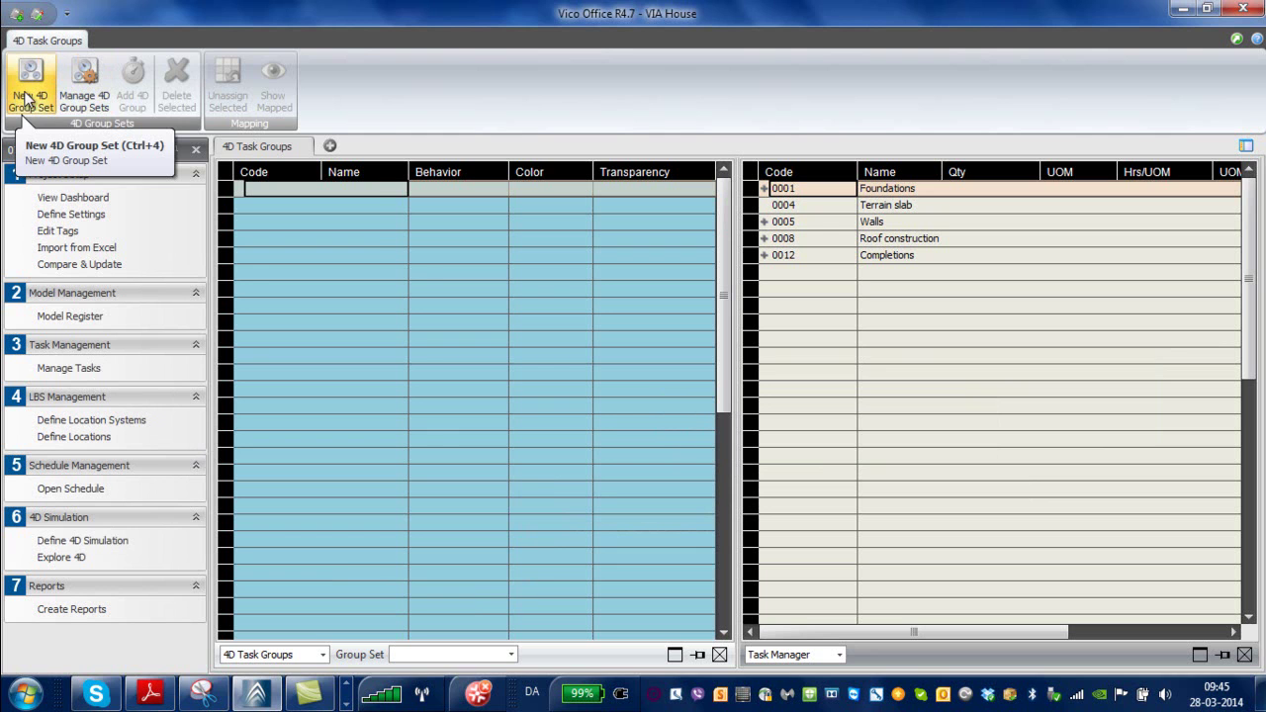
# Add a new 4D group set, entering 'VIA house project' as its name and confirming.
pyautogui.click(30, 105)
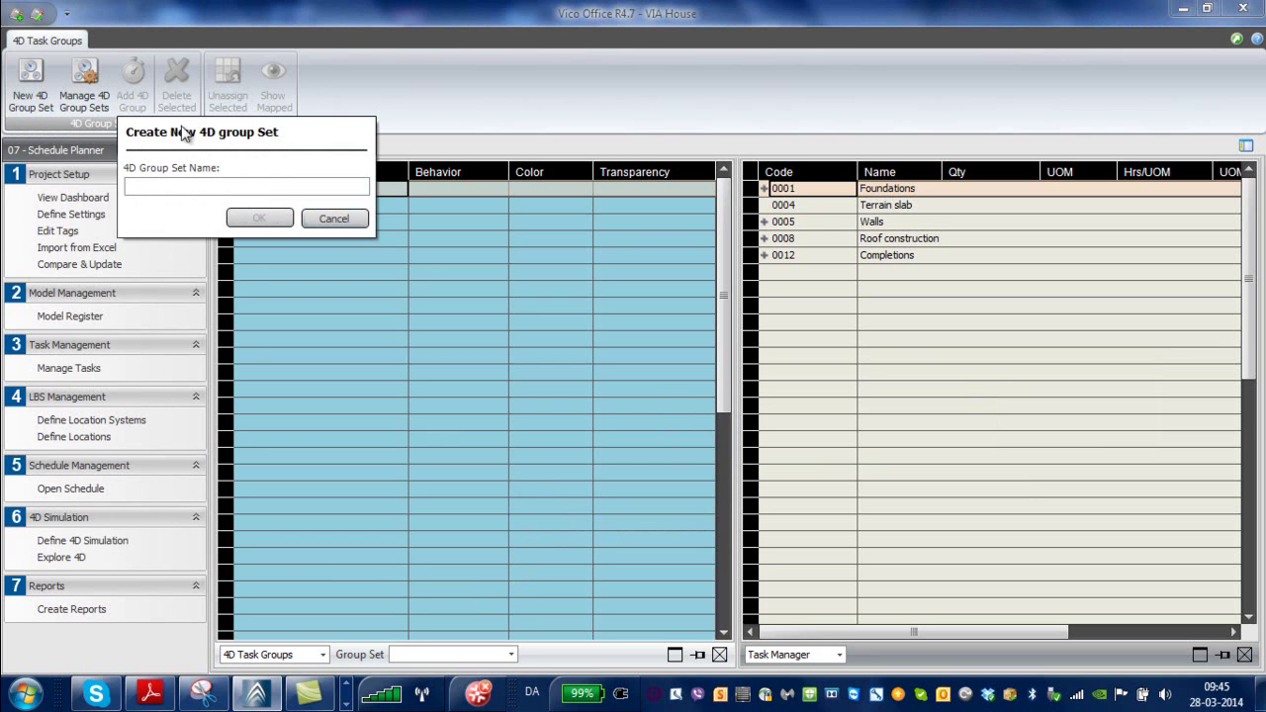
pyautogui.moveTo(274, 138); pyautogui.dragTo(504, 274)
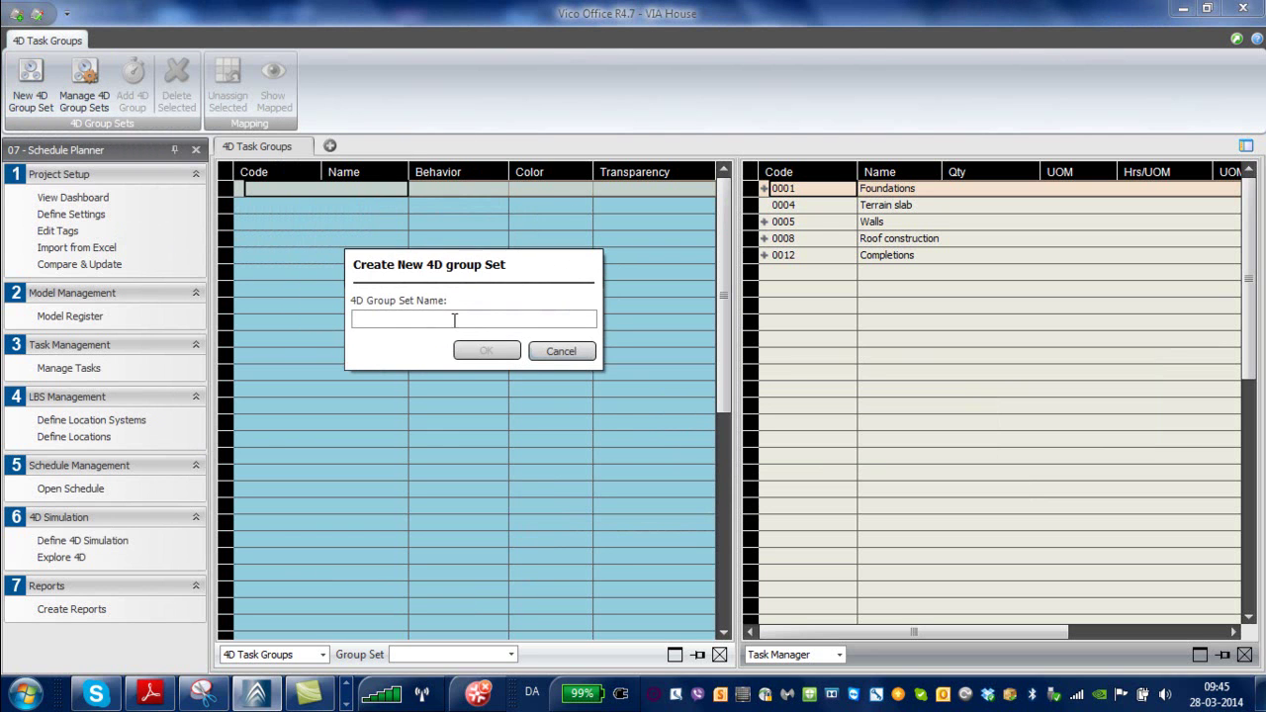
pyautogui.write('VIA house project')
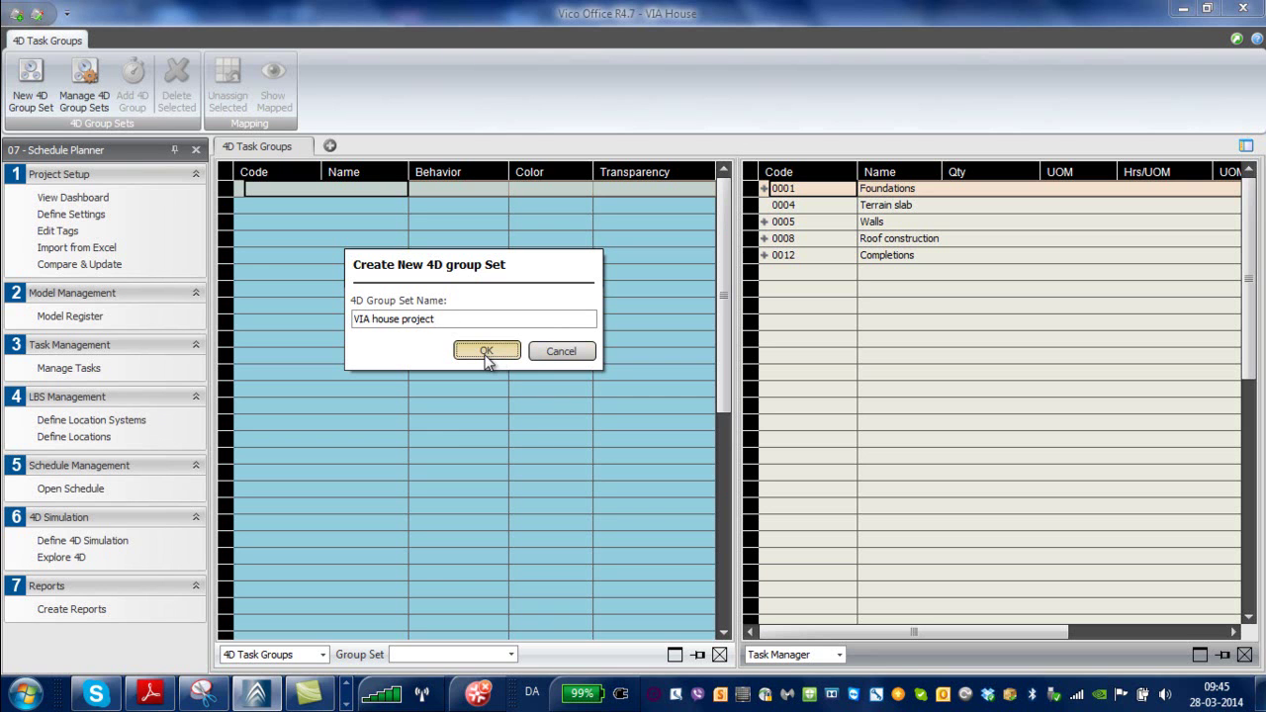
pyautogui.click(486, 352)
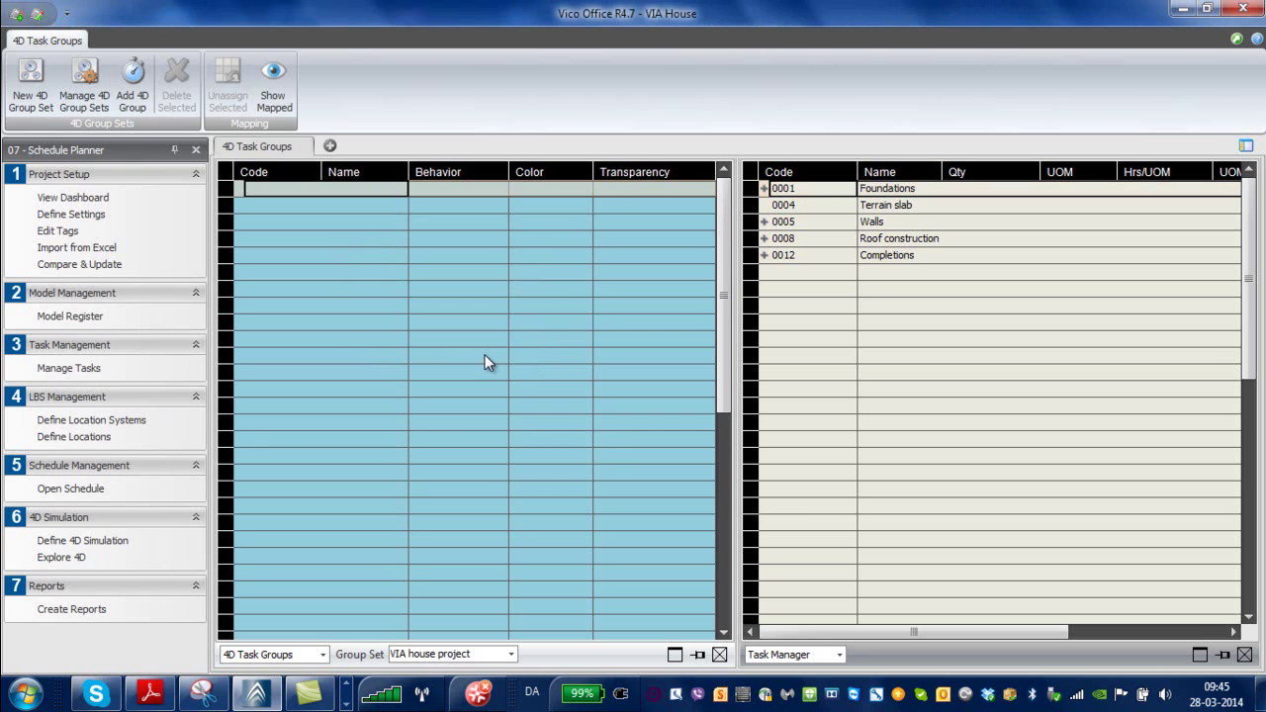
# Name the first 4D group 'Concrete walls' and check its colour.
pyautogui.click(296, 188)
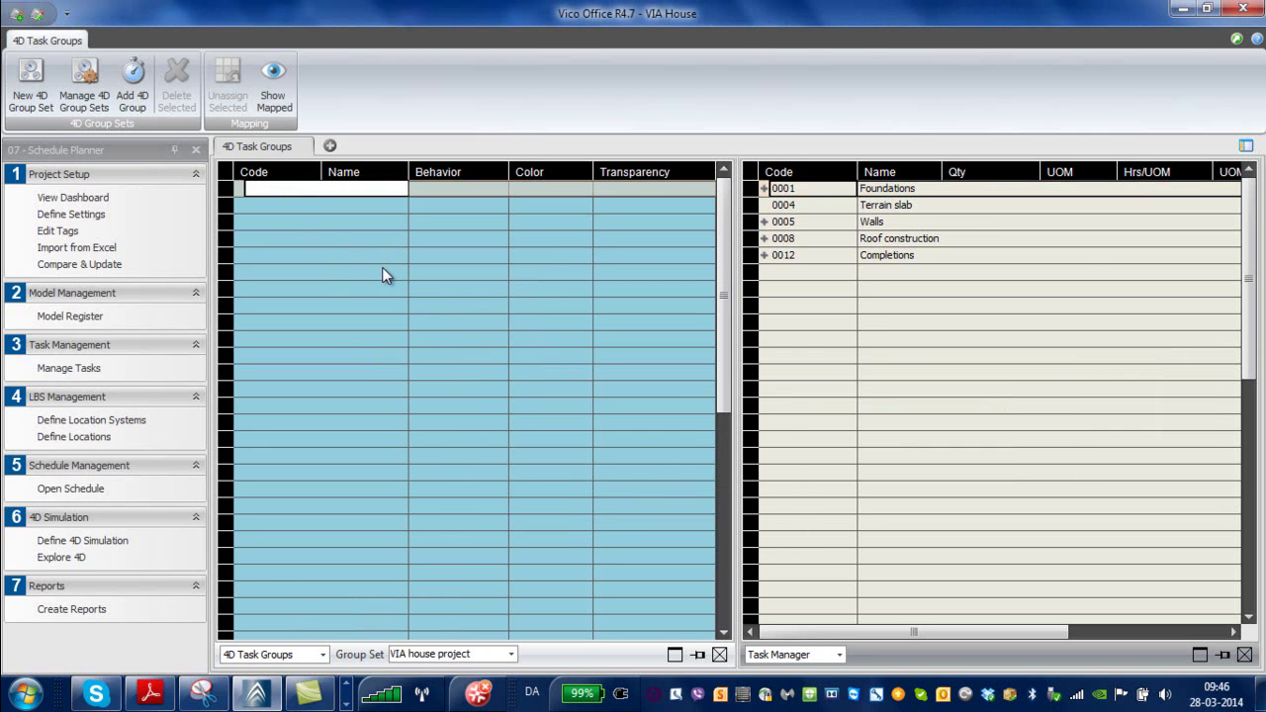
pyautogui.write('Concret')
pyautogui.write('e ')
pyautogui.write('walls')
pyautogui.press('Return')
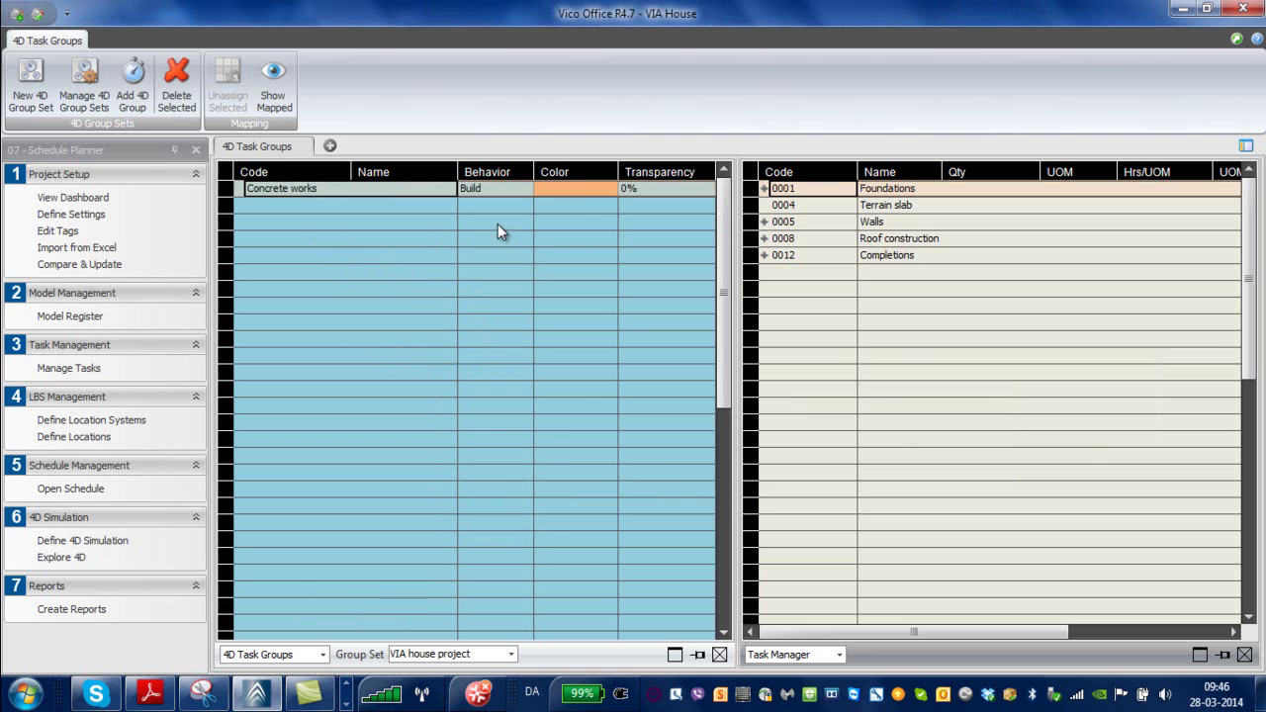
pyautogui.click(572, 191)
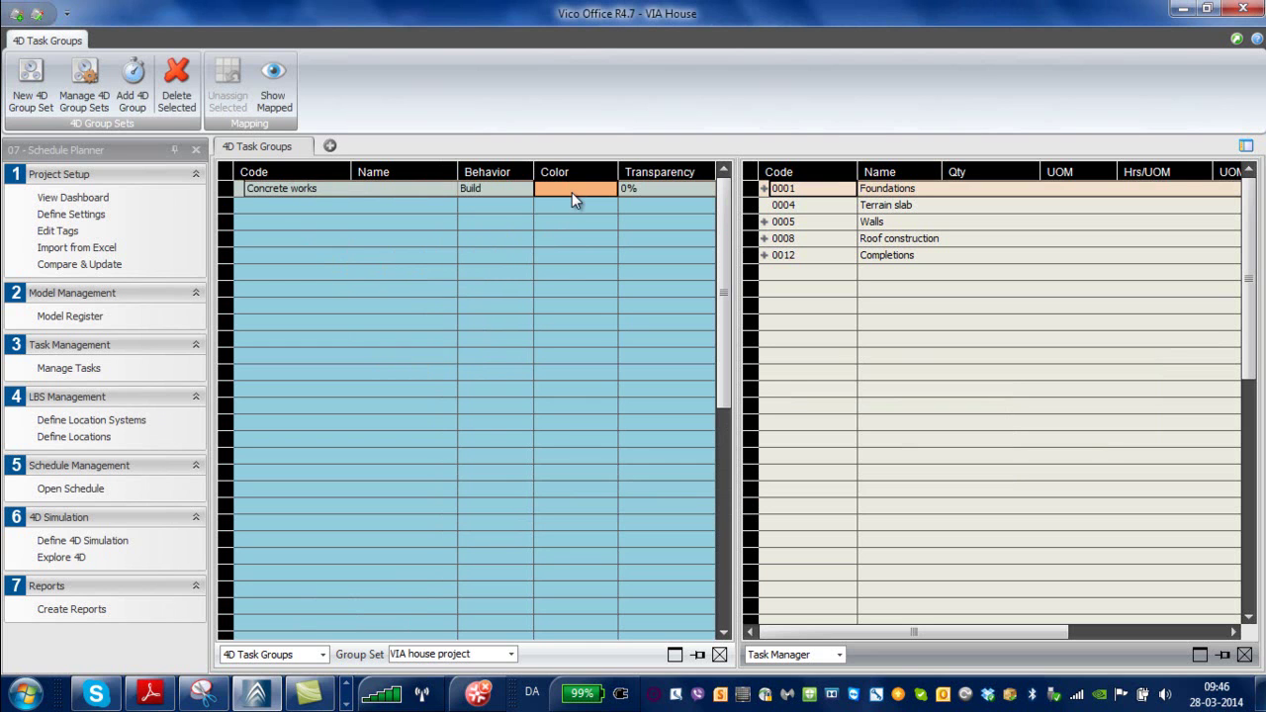
# Add the 'Masonry works' and 'Carpentry works' task groups.
pyautogui.click(329, 205)
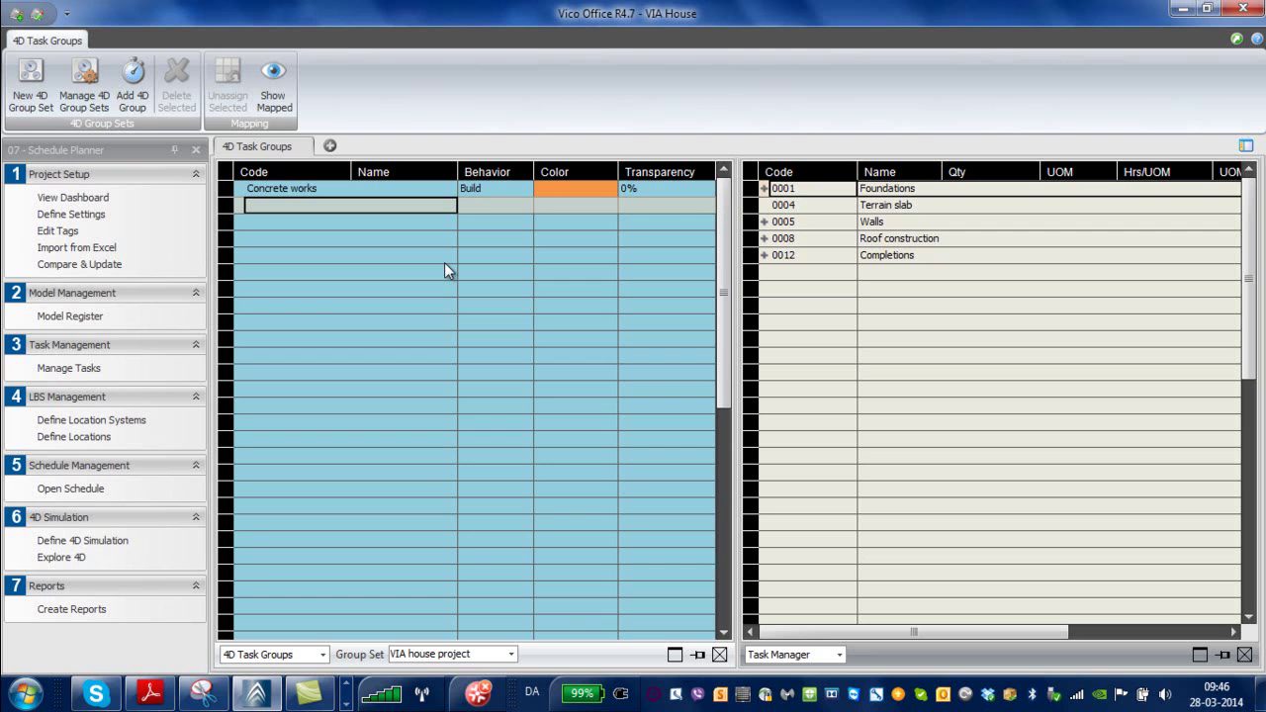
pyautogui.write('Masonry')
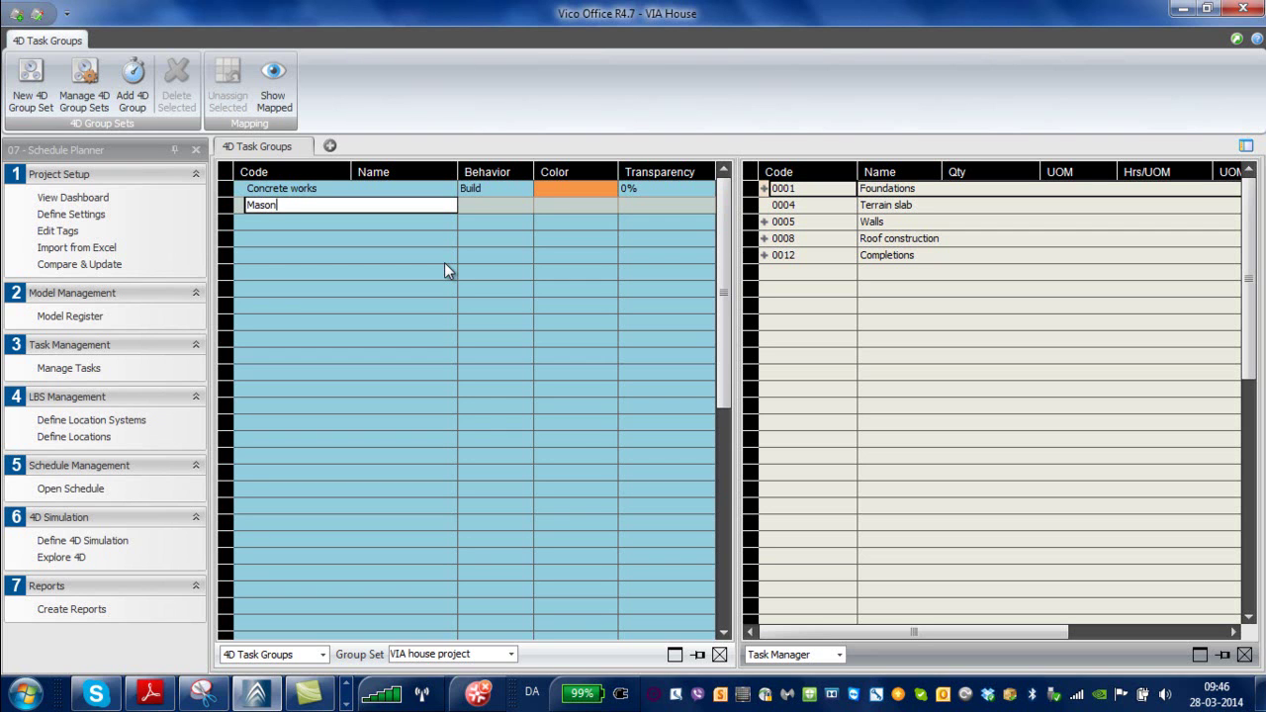
pyautogui.press('BackSpace')
pyautogui.press('BackSpace')
pyautogui.write('ry works')
pyautogui.press('Return')
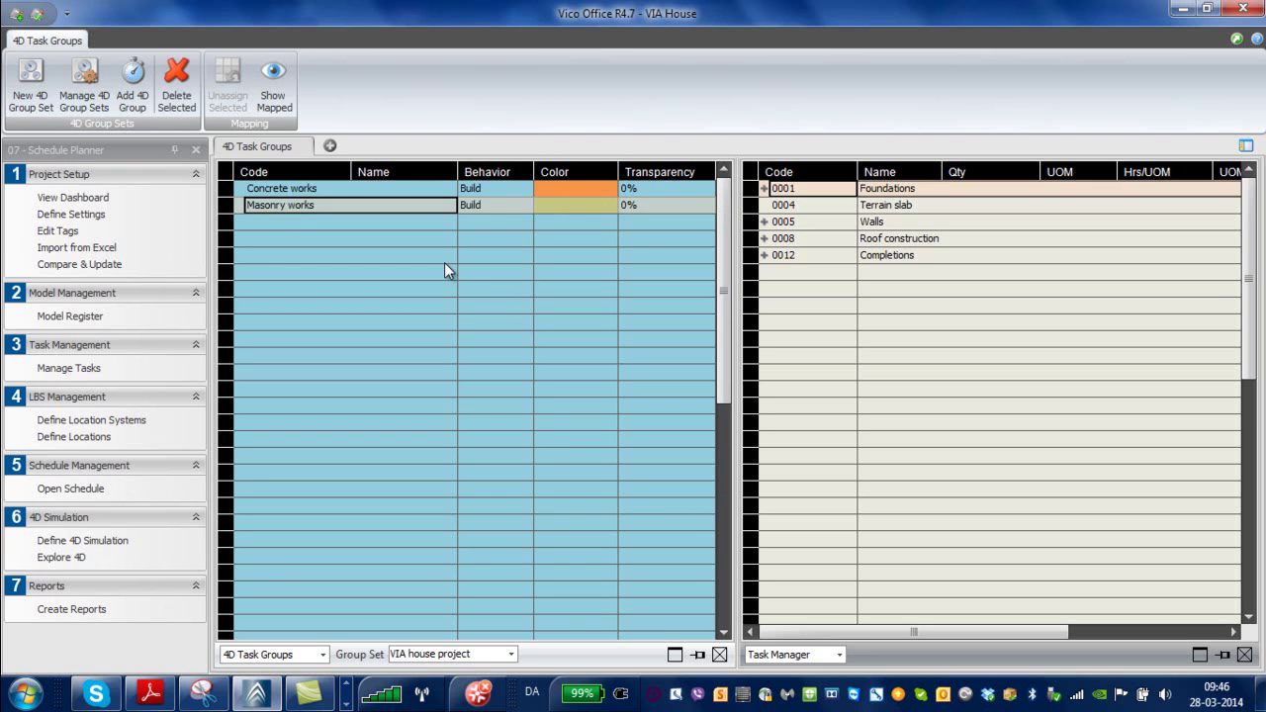
pyautogui.write('Carp')
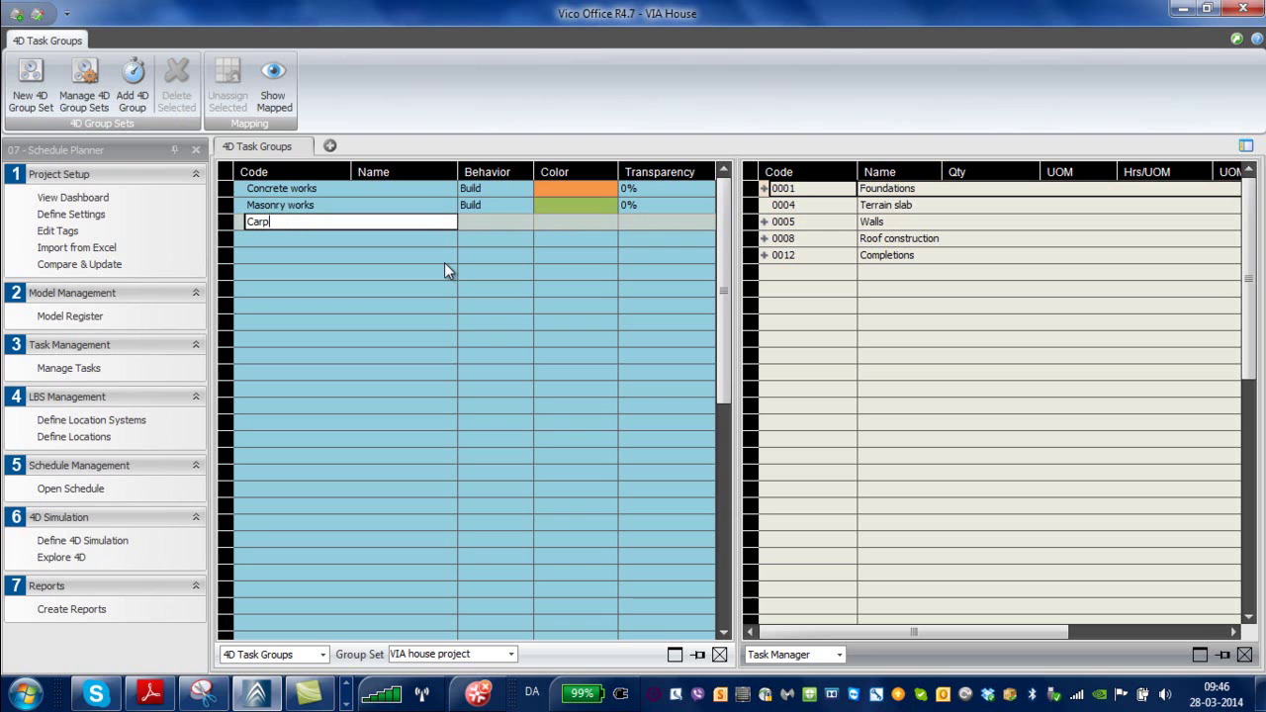
pyautogui.write('entry works')
pyautogui.press('Return')
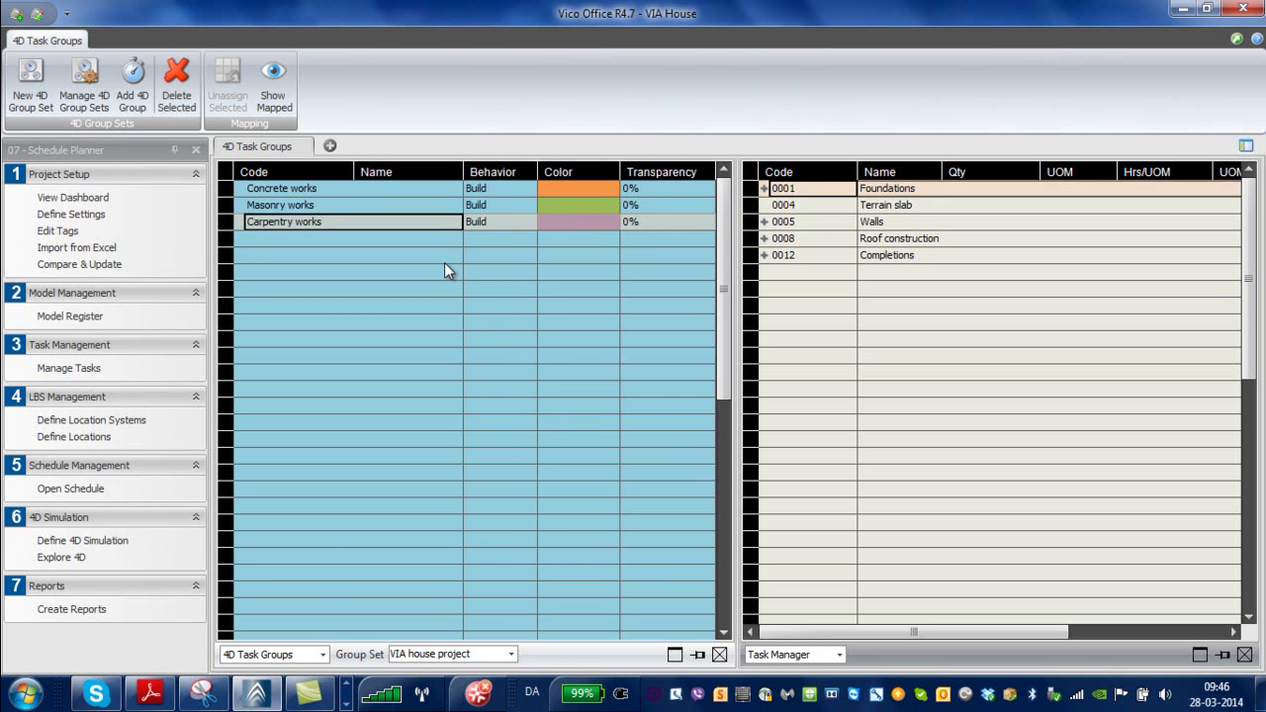
# Open the Carpentry works group's Colour Selector and close it without changing the colour.
pyautogui.click(608, 224)
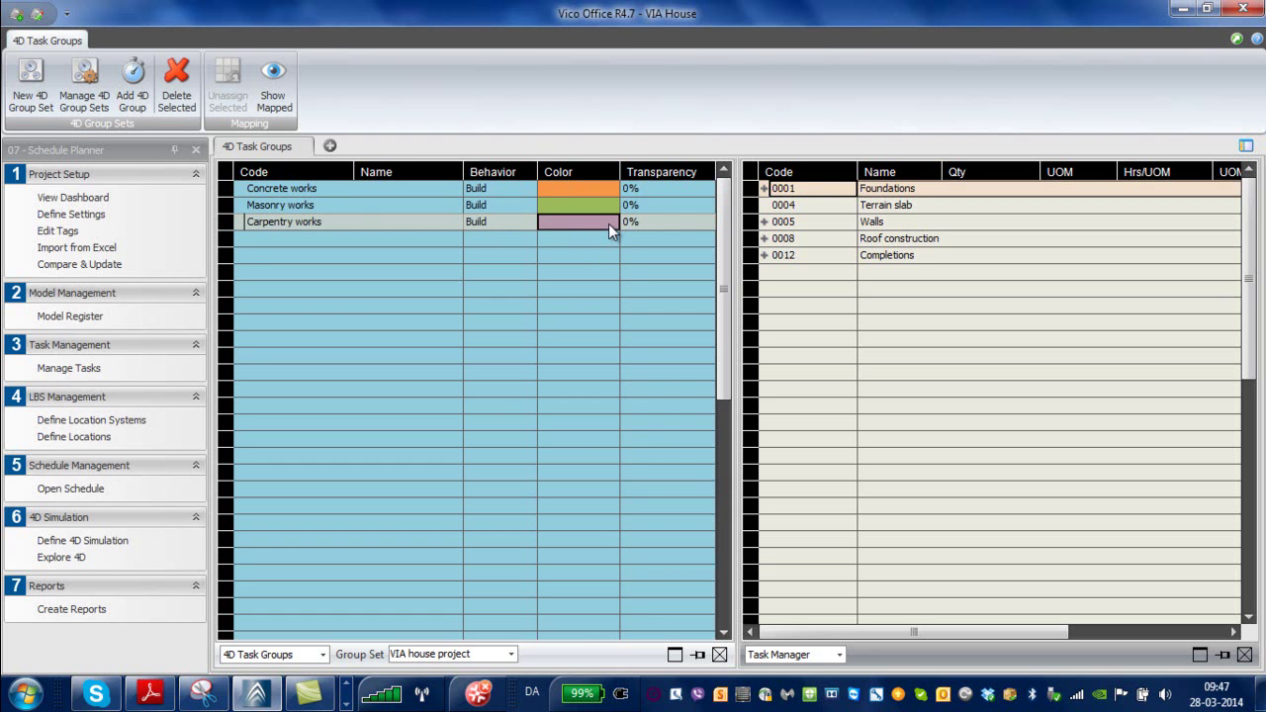
pyautogui.click(610, 223)
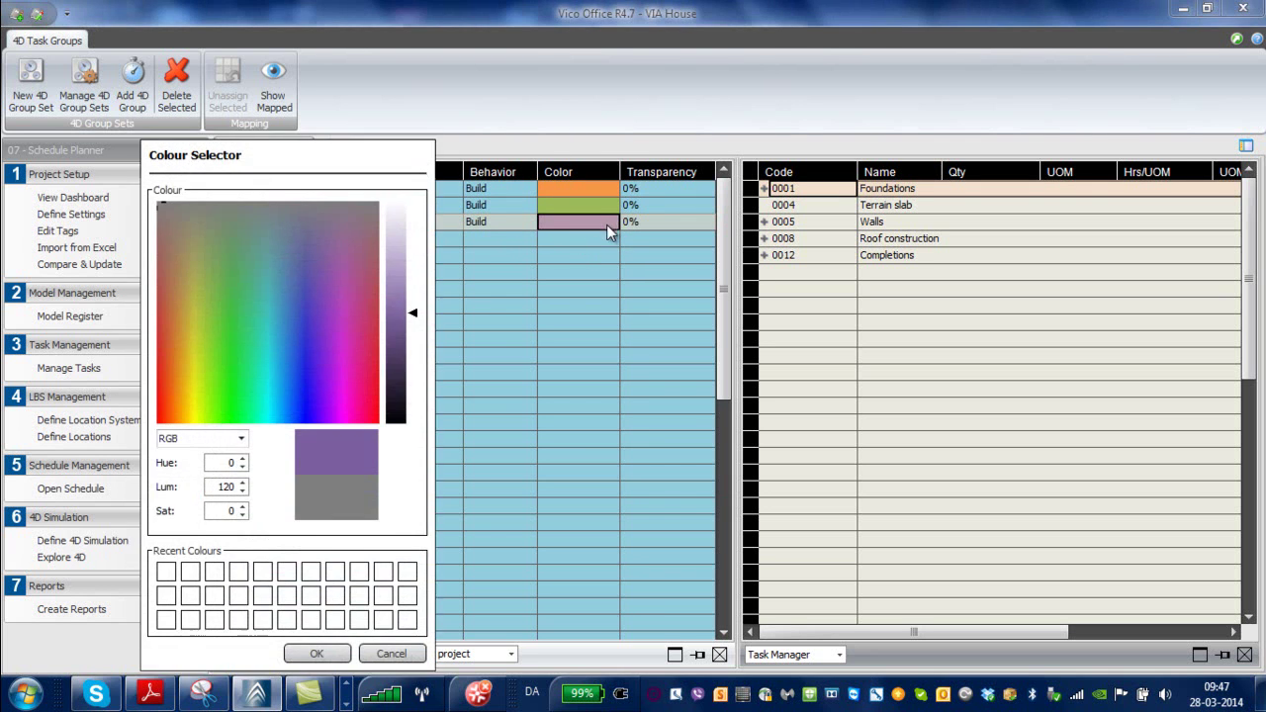
pyautogui.click(390, 653)
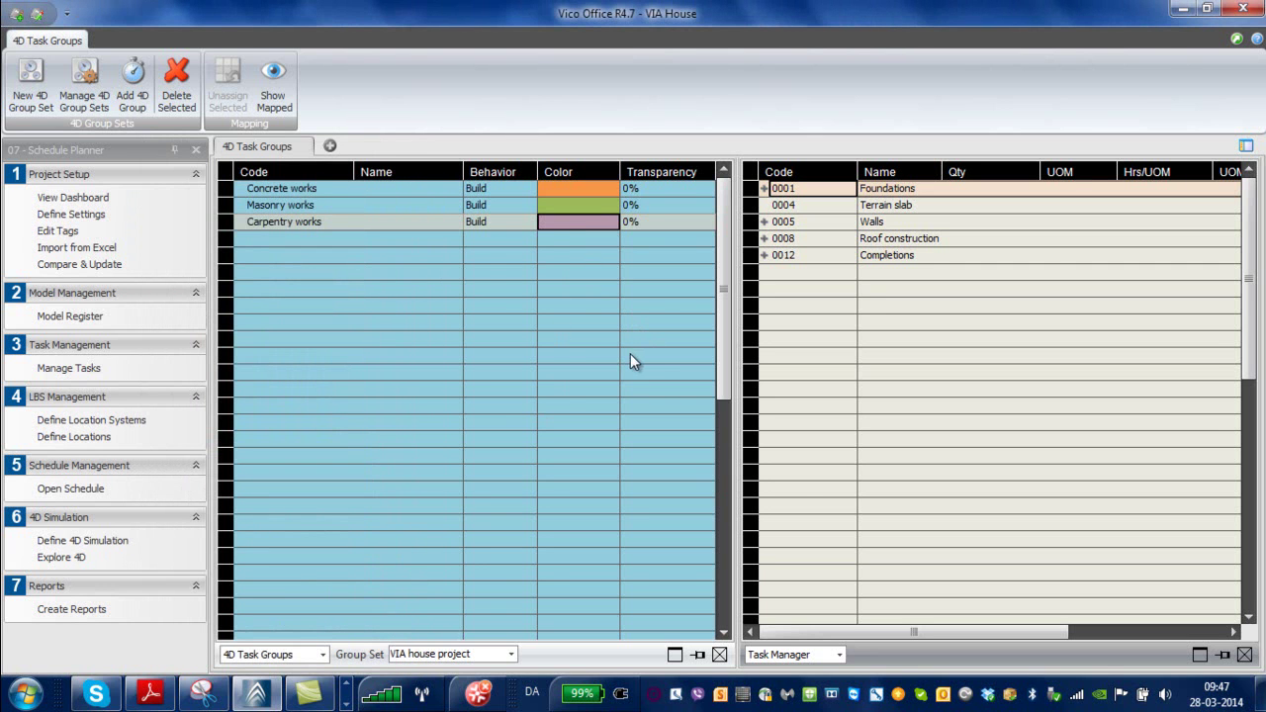
pyautogui.click(423, 247)
# Rename the Carpentry works task group to 'Roof works'.
pyautogui.doubleClick(317, 221)
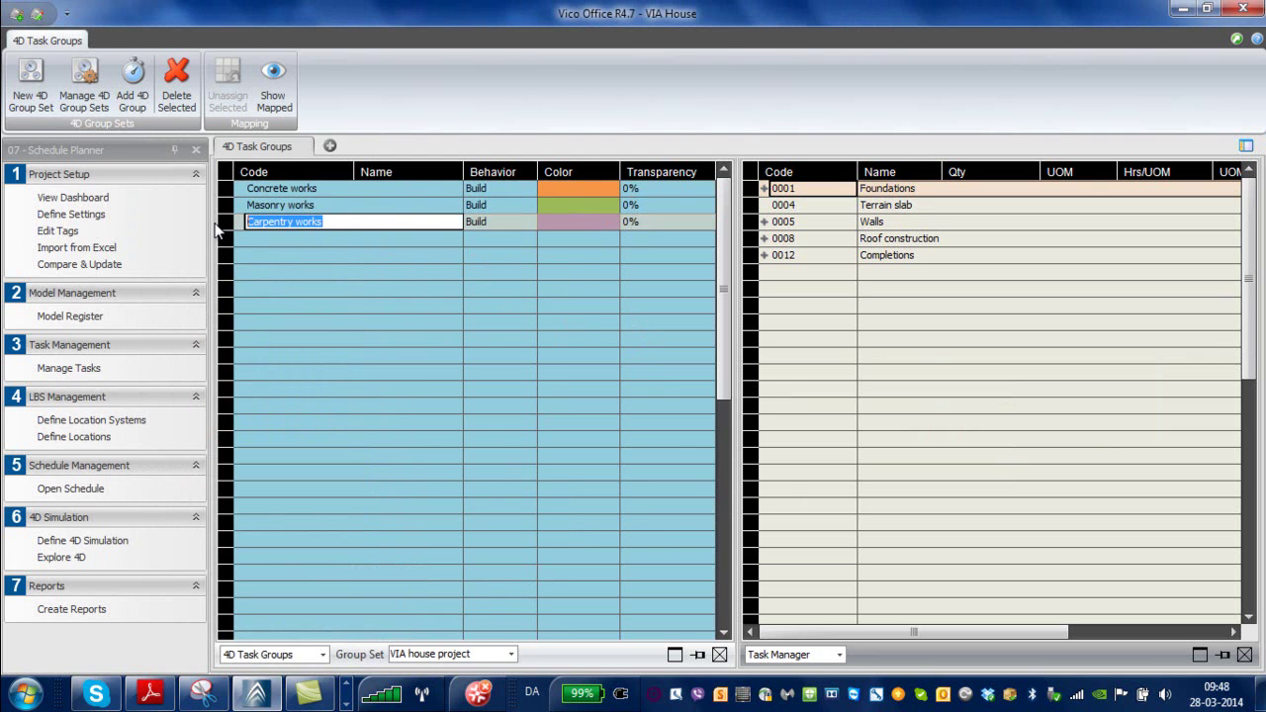
pyautogui.write('Roof works')
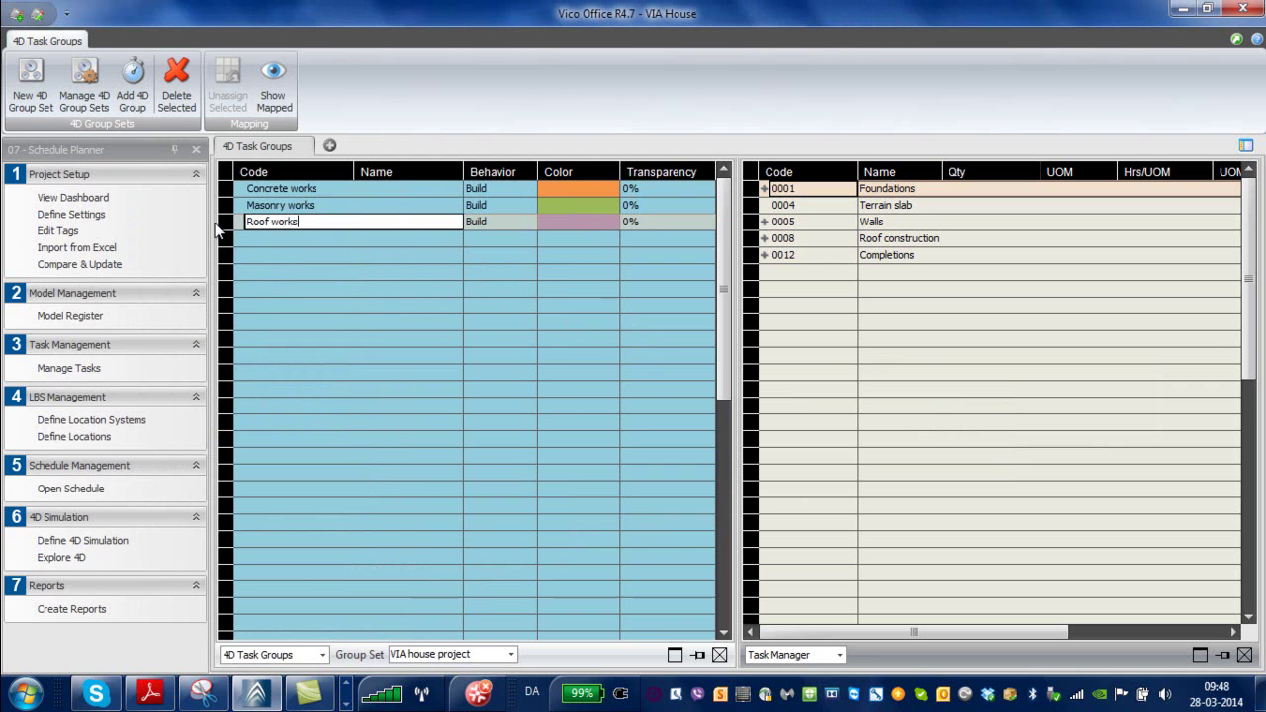
pyautogui.press('Return')
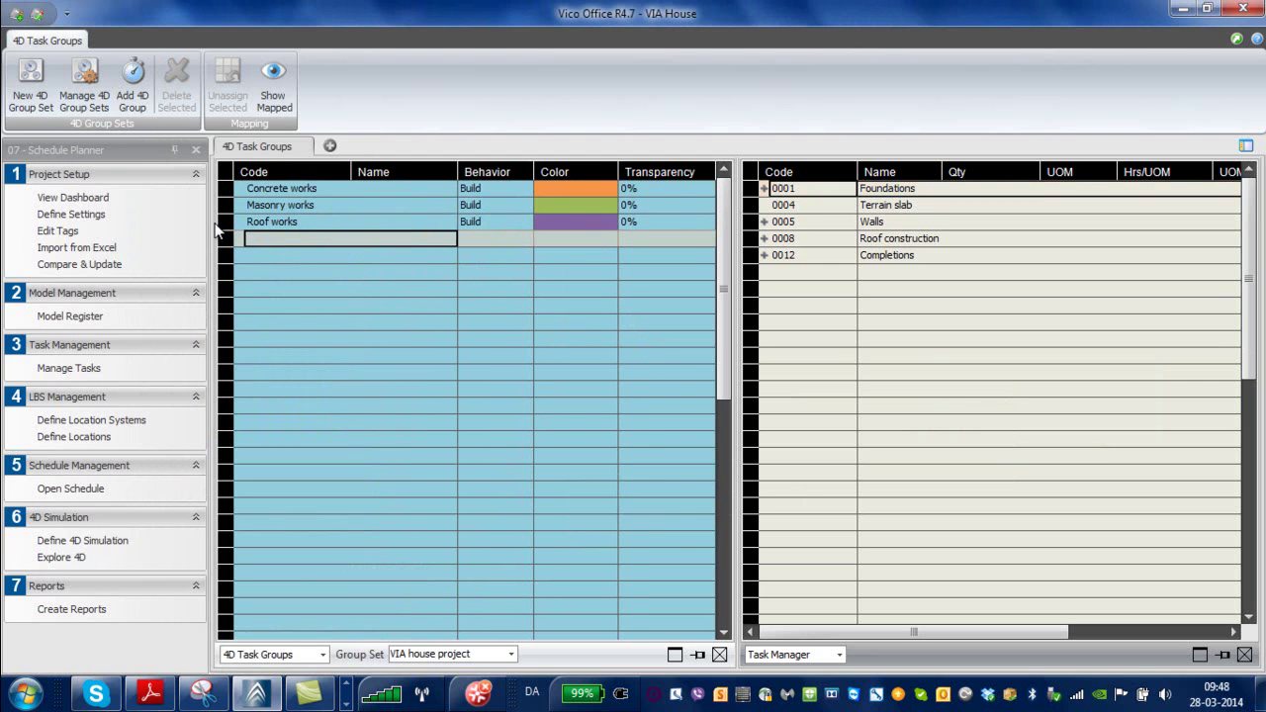
# Add a new task group named 'Completion_ windows etc.'.
pyautogui.write('Com')
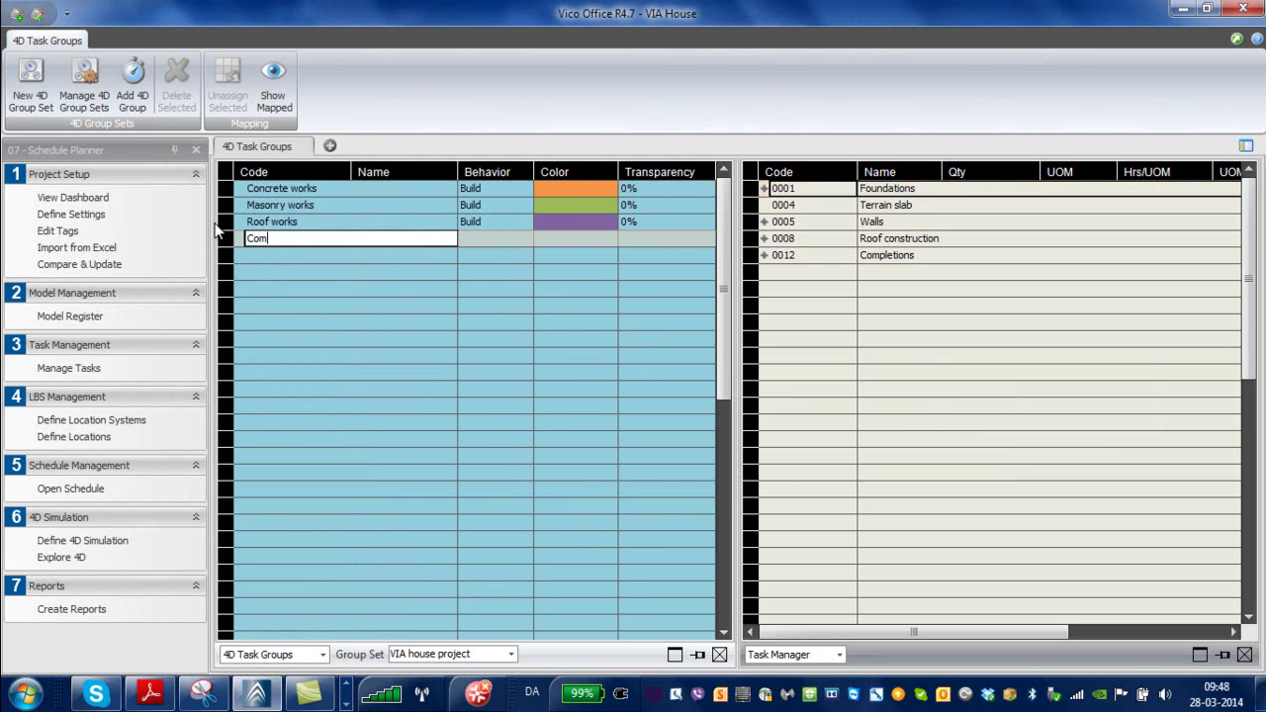
pyautogui.write('pletion_ windows etc.')
pyautogui.press('Return')
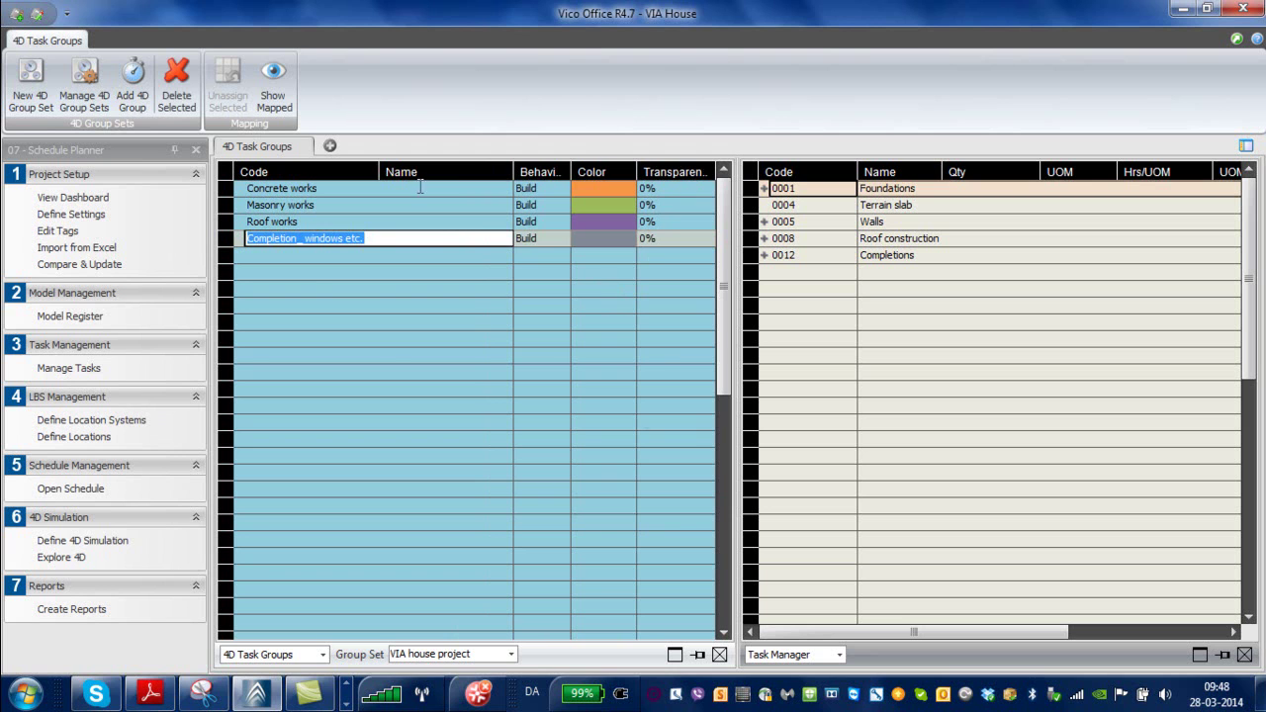
pyautogui.click(309, 260)
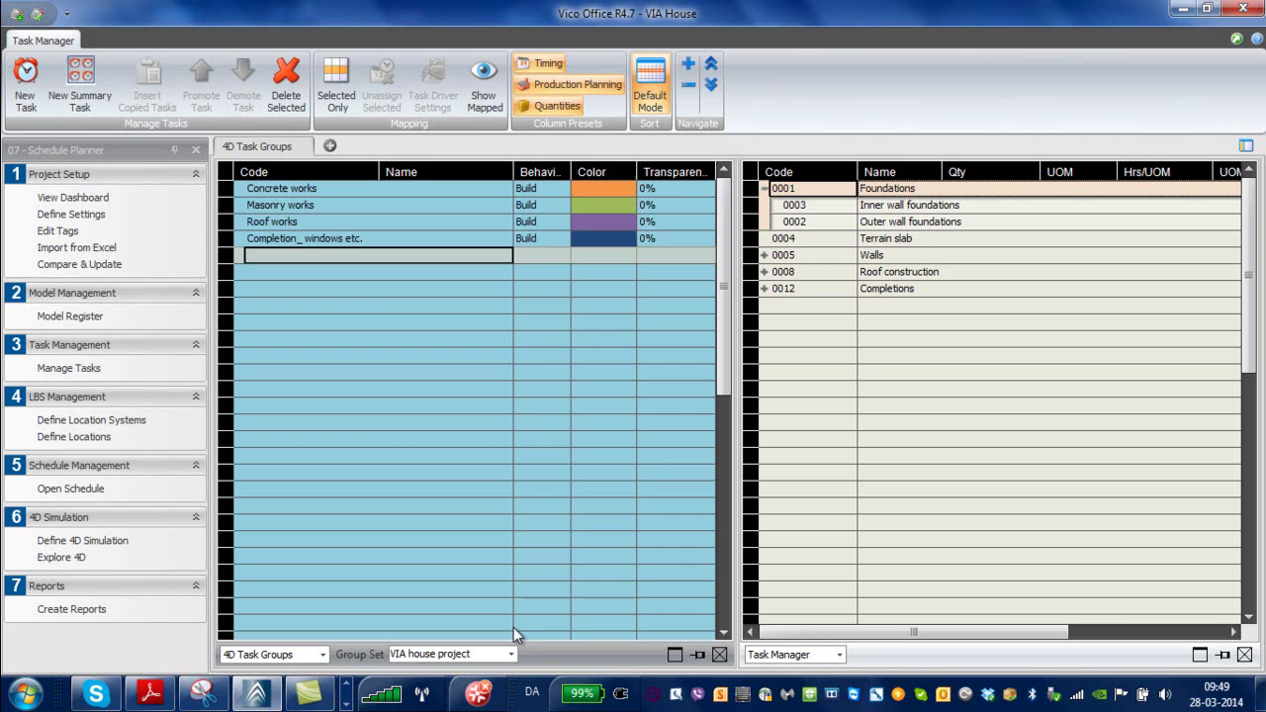
# Assign the Foundations task to the Concrete works group.
pyautogui.moveTo(1127, 188)
pyautogui.mouseDown()
pyautogui.moveTo(1144, 99)
pyautogui.moveTo(964, 176)
pyautogui.moveTo(682, 426)
pyautogui.moveTo(732, 457)
pyautogui.mouseUp()
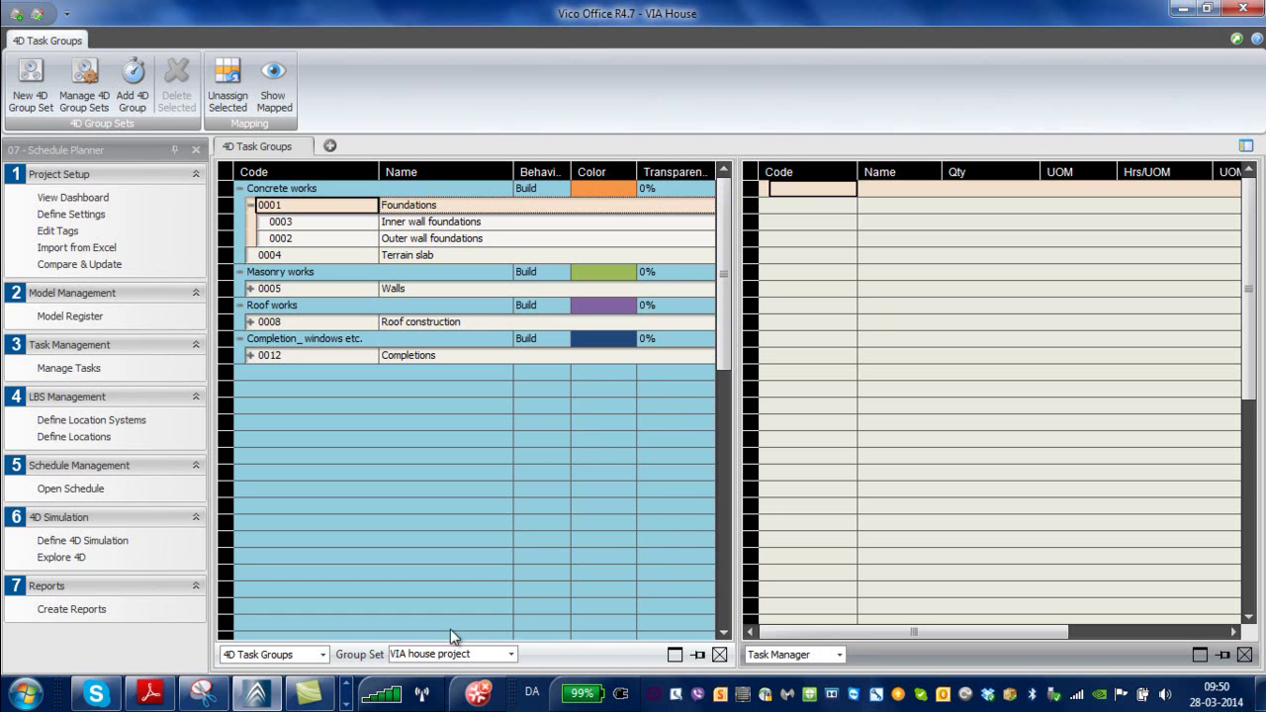
pyautogui.press('Down')
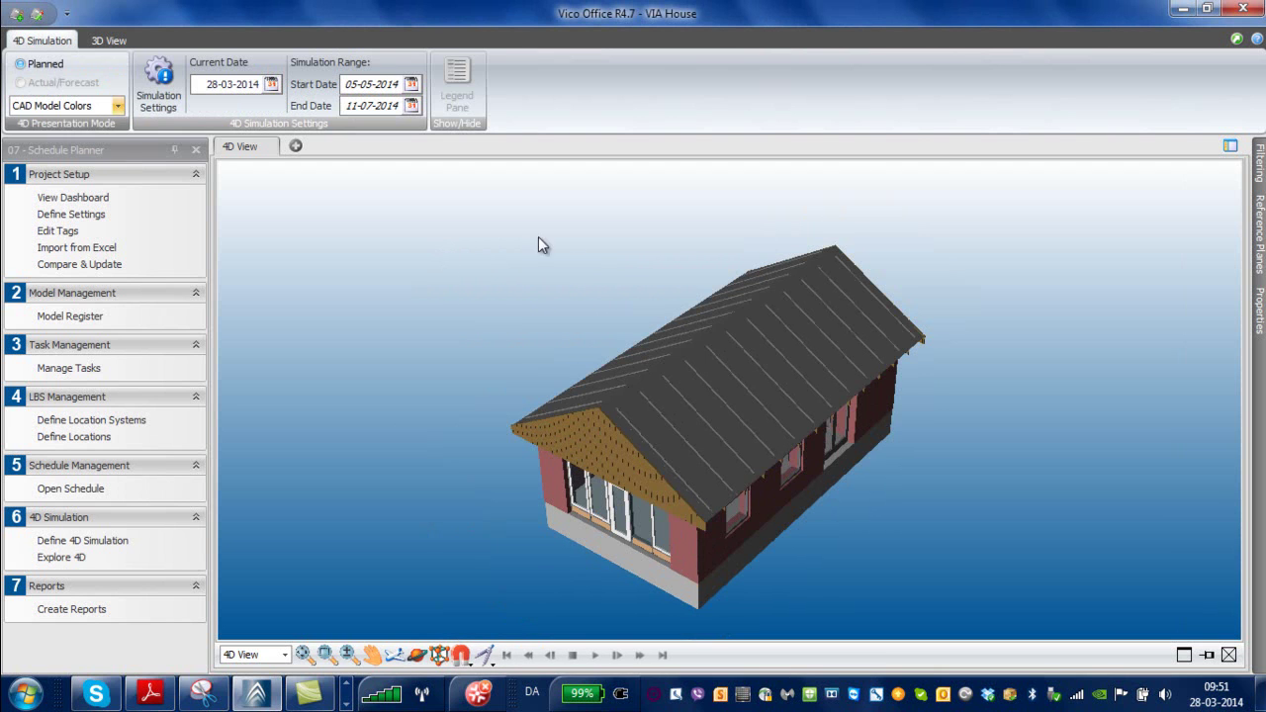
# Set the 4D Presentation Mode to VIA house project group colours.
pyautogui.hotkey('alt', 'Down')
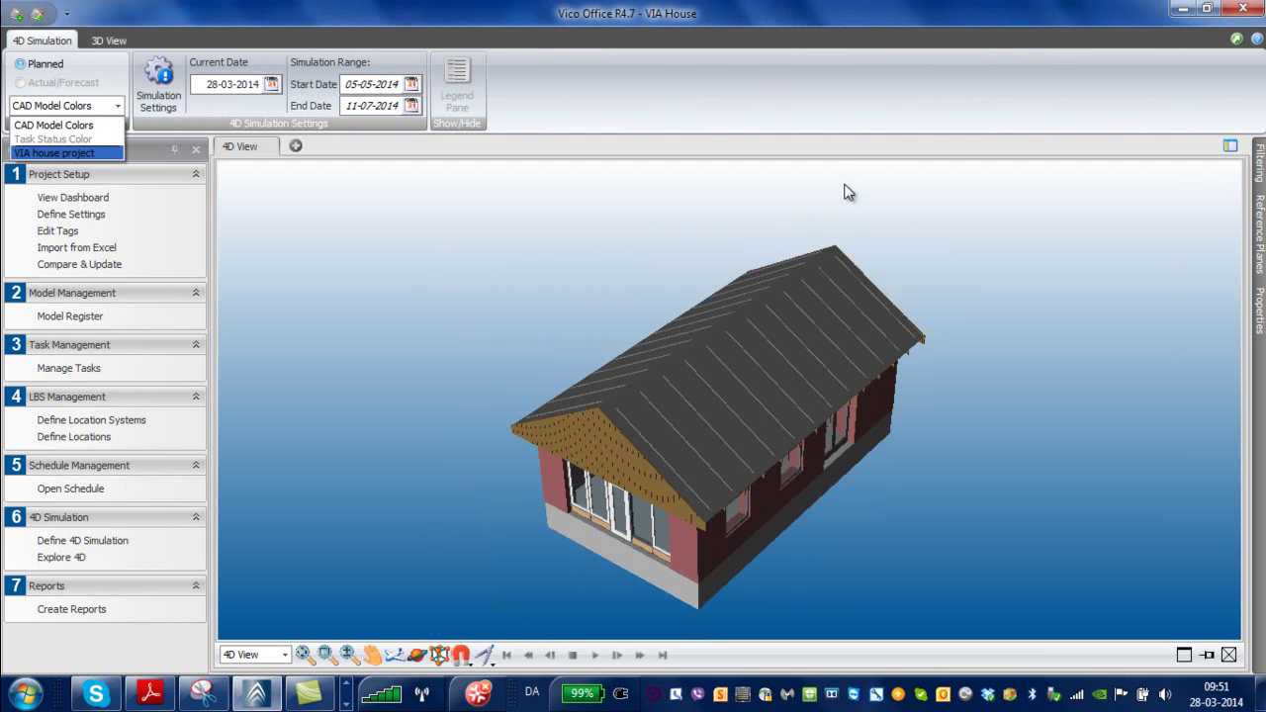
pyautogui.press('Return')
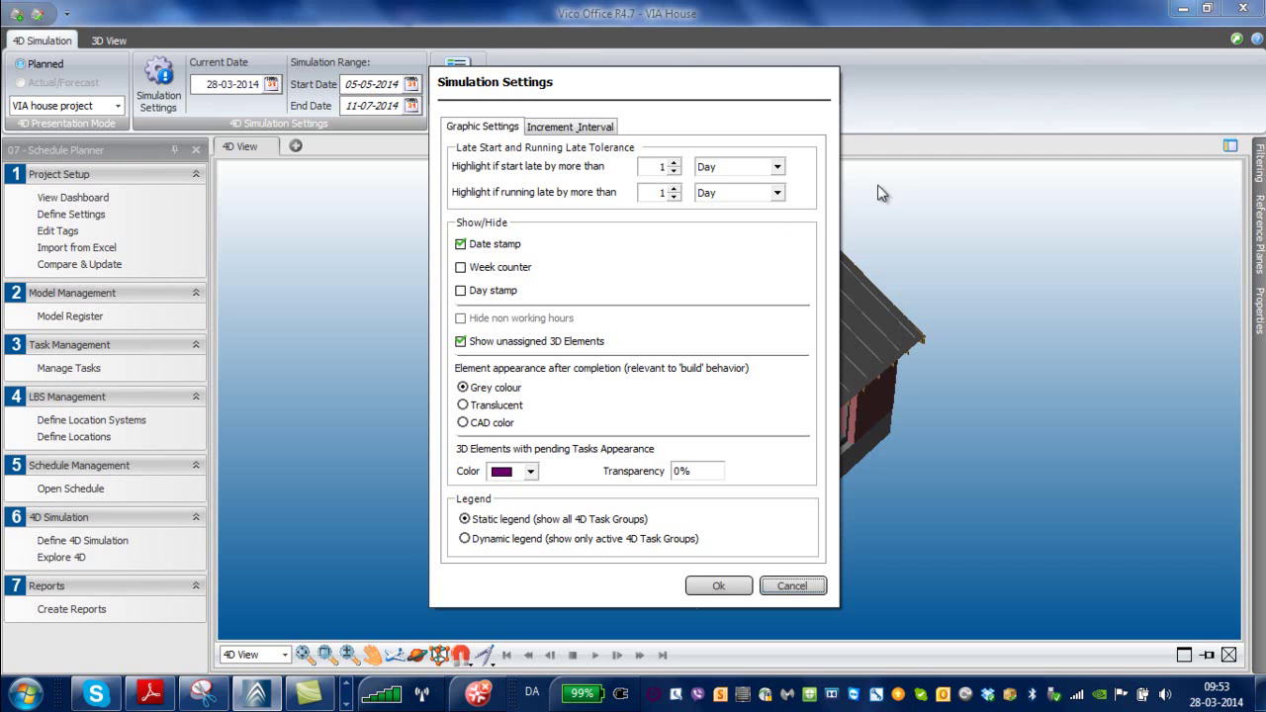
# Turn off Show unassigned 3D Elements and show completed elements in CAD color.
pyautogui.press('space')
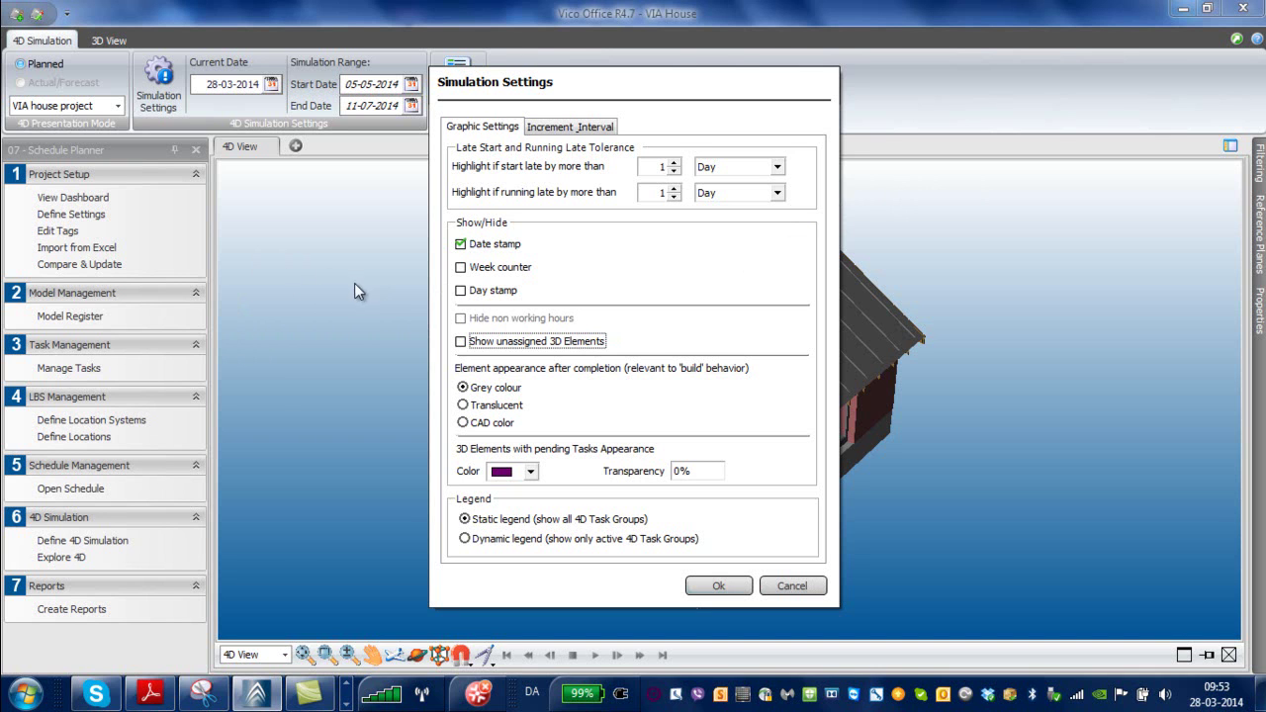
pyautogui.press('Tab')
pyautogui.press('Down')
pyautogui.press('Down')
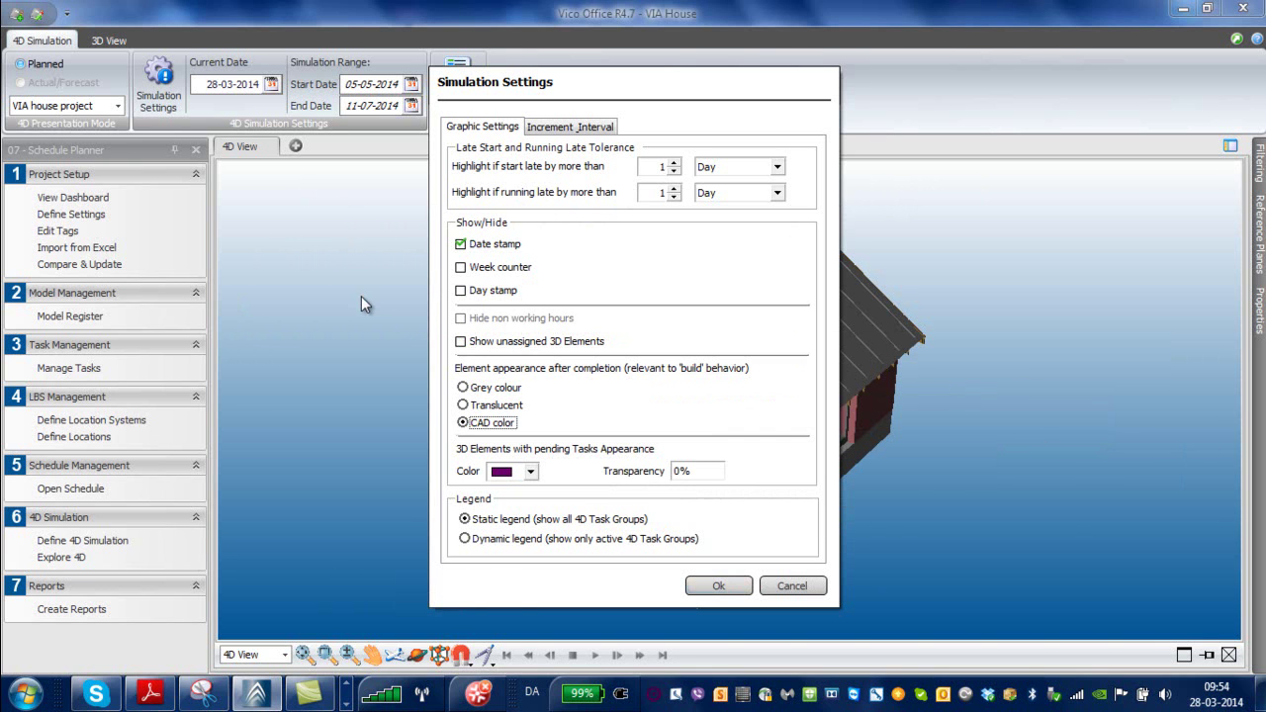
pyautogui.press('Return')
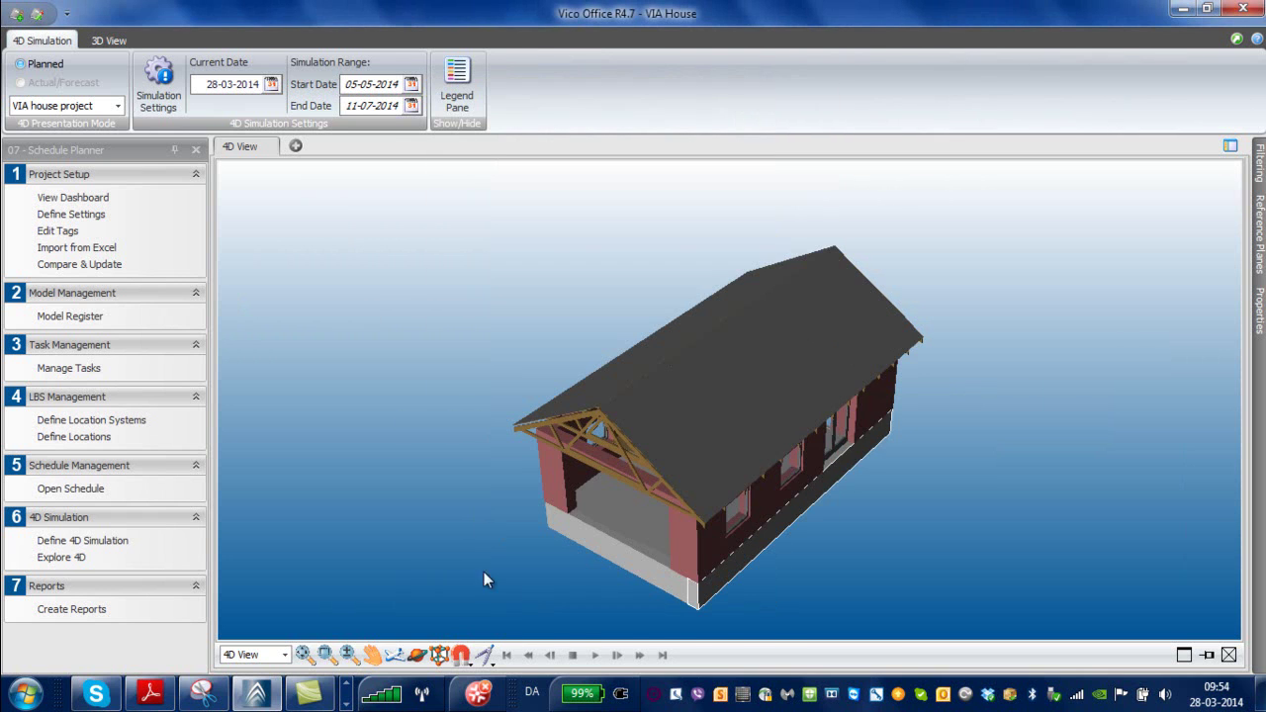